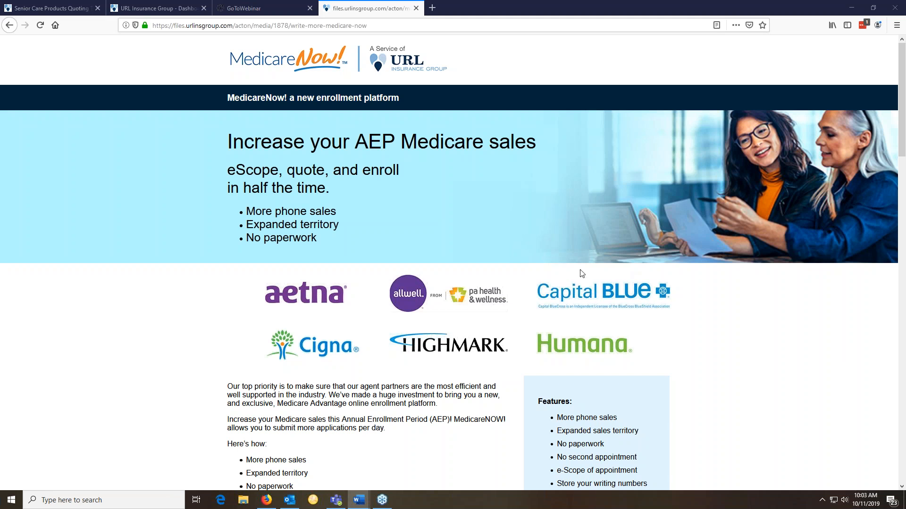
Scroll past the Features box and demo video to the 'Carriers coming in 2020' logos
scroll(752, 323, "down", 7)
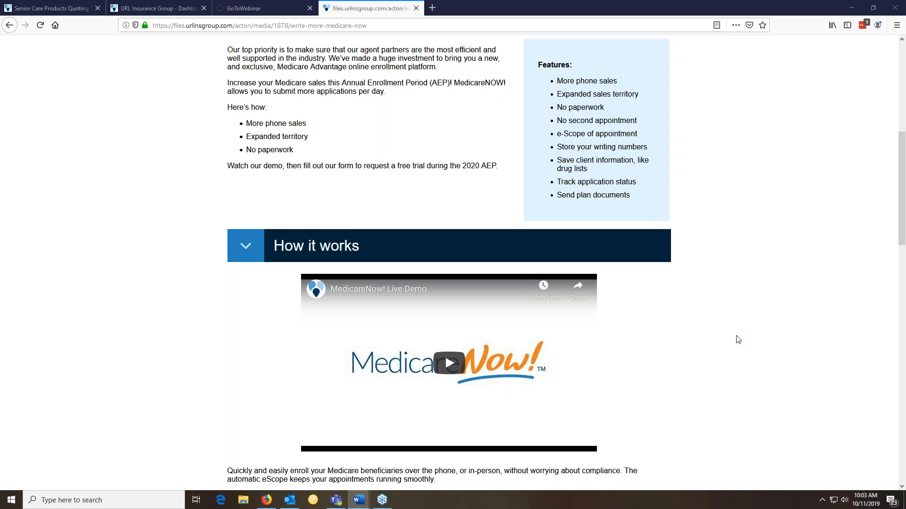
scroll(738, 340, "down", 5)
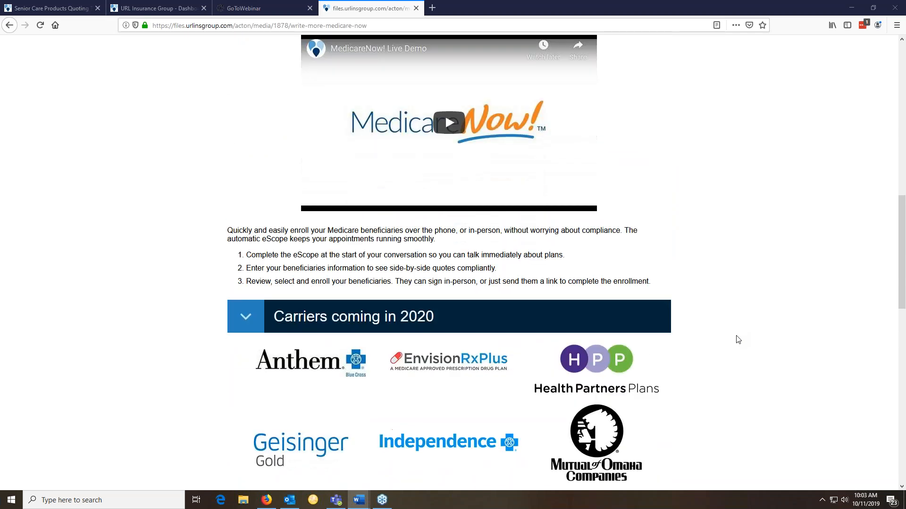
scroll(739, 339, "down", 4)
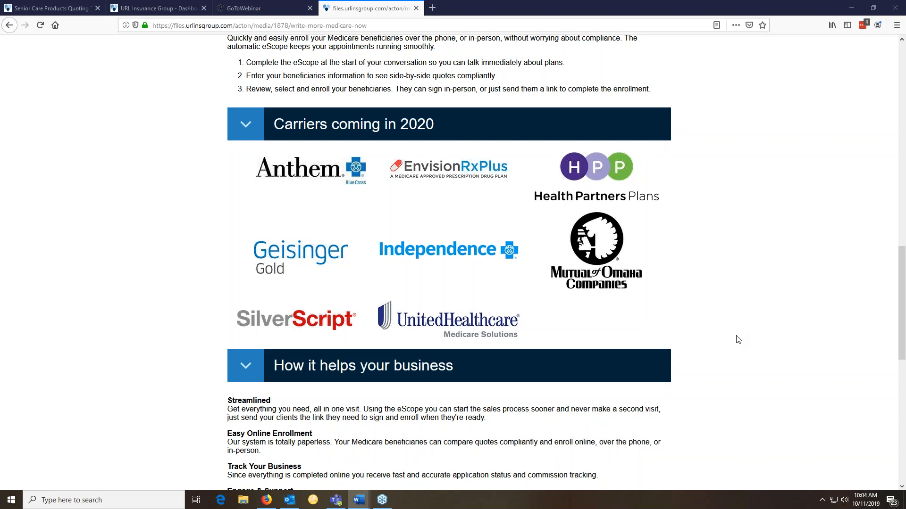
Scroll past the business benefits to the Agent requirements and the Get Started sign-up form
scroll(738, 340, "down", 3)
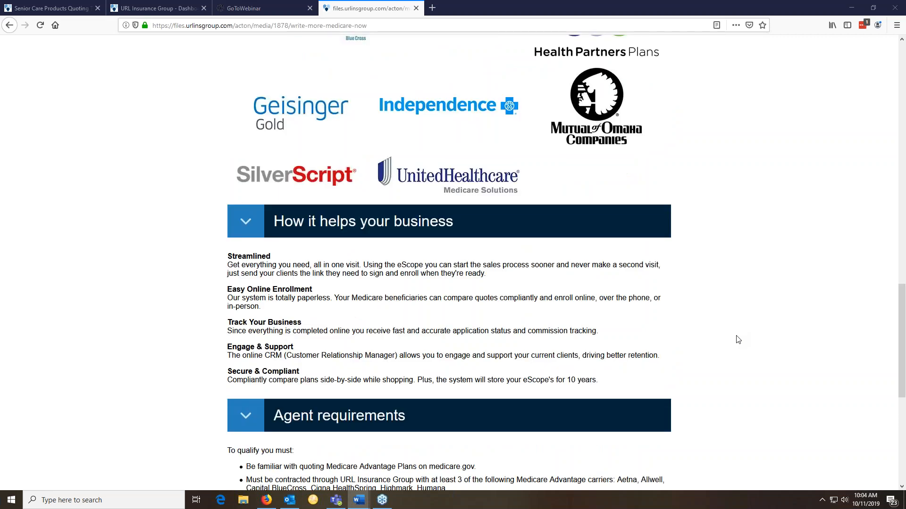
scroll(738, 339, "down", 3)
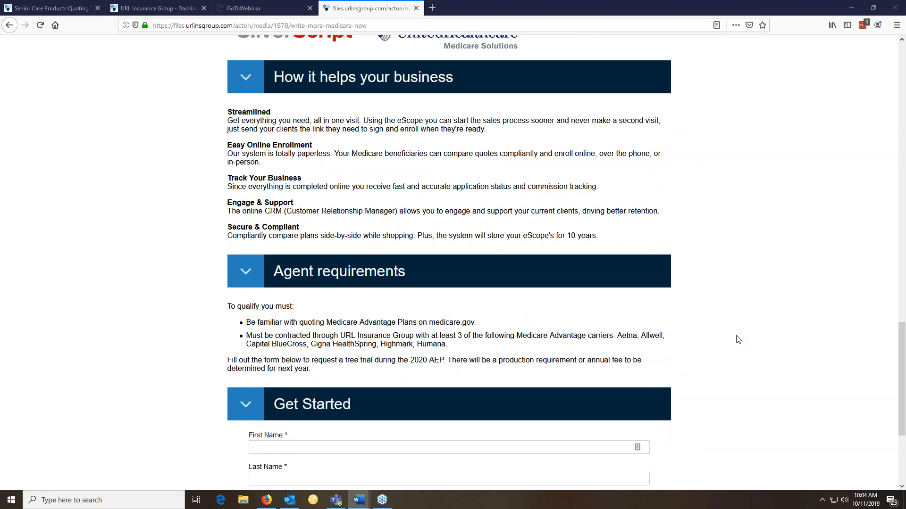
scroll(738, 339, "down", 2)
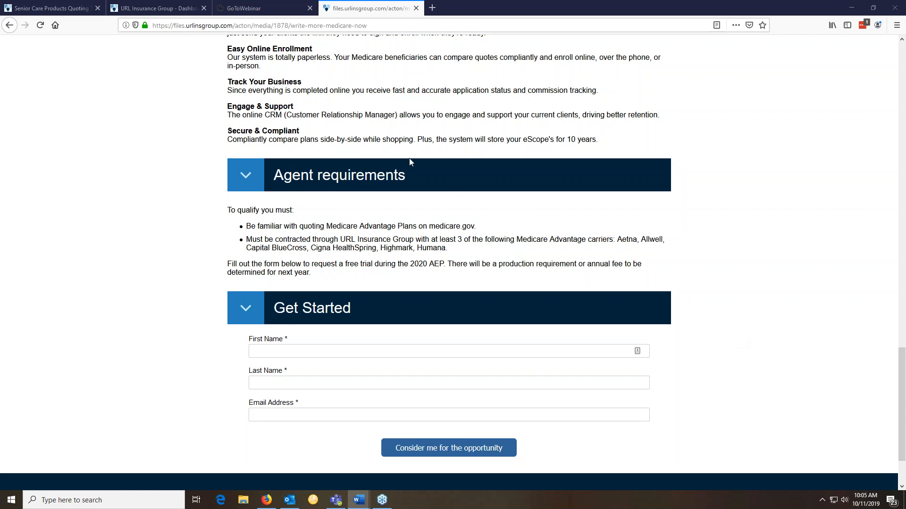
Show the Medicare Offerings Quoting Tools page and its MedicareNow! 2019/2020 login and training links
left_click(66, 9)
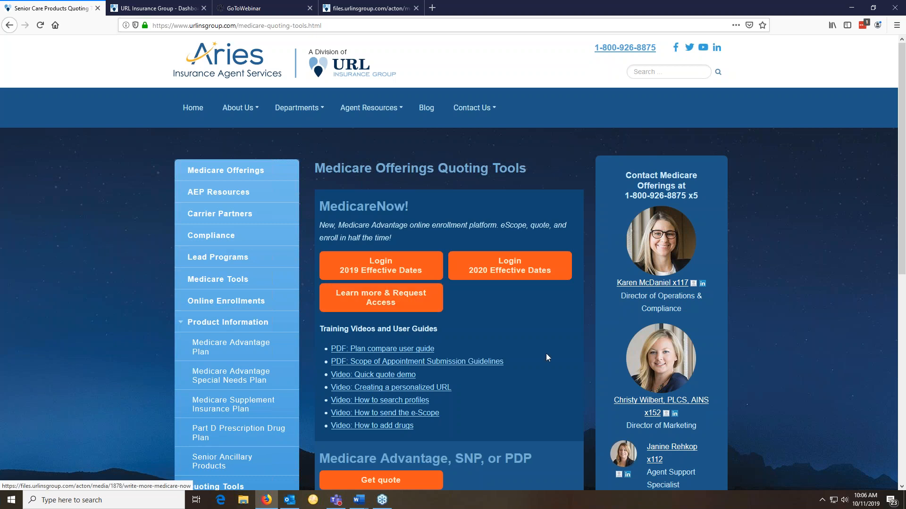
scroll(530, 349, "down", 2)
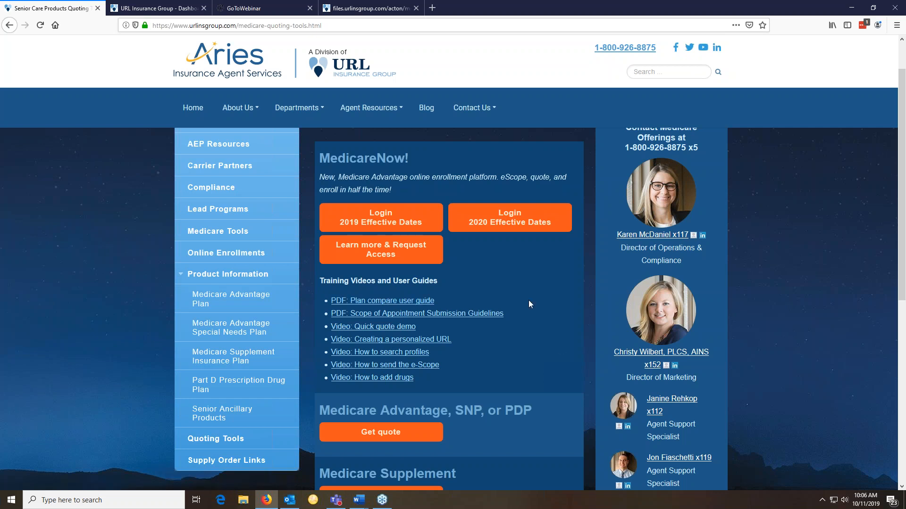
Open the agent's My Account page from the MedicareNow! dashboard to see the personalized shopping link
left_click(152, 8)
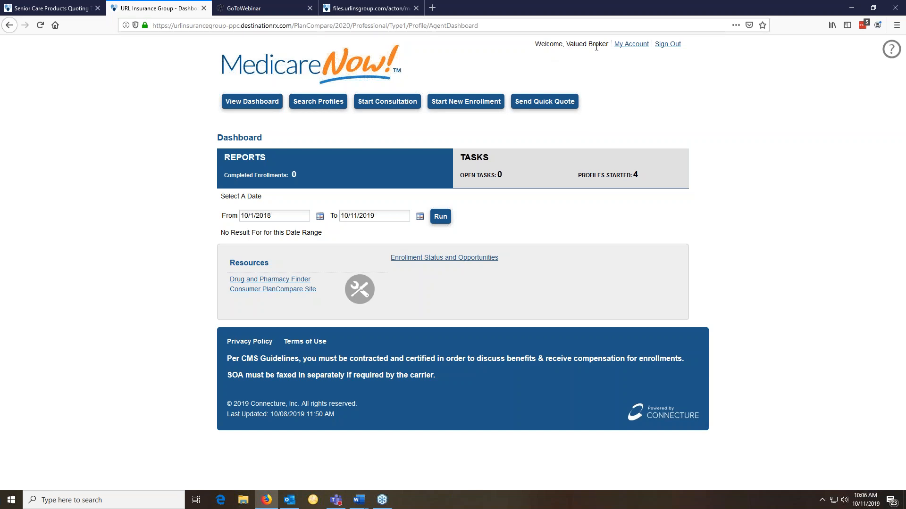
left_click(621, 46)
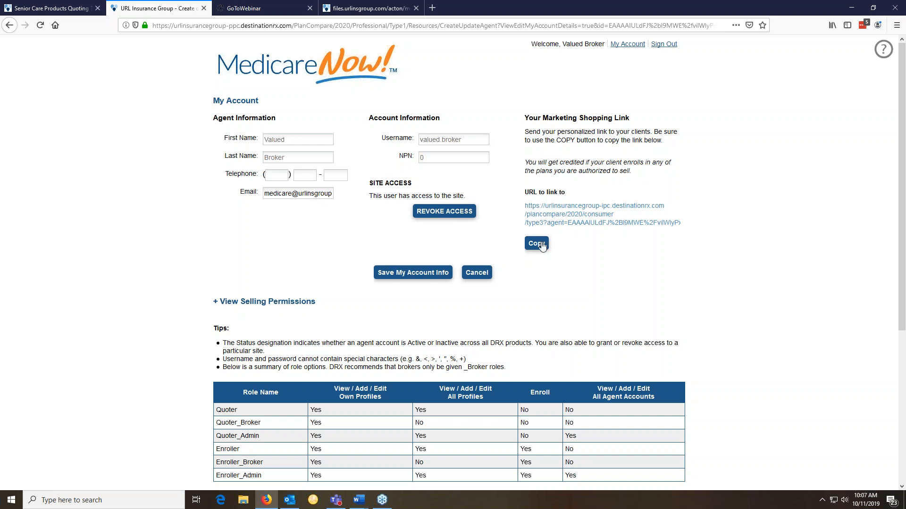
left_click(431, 9)
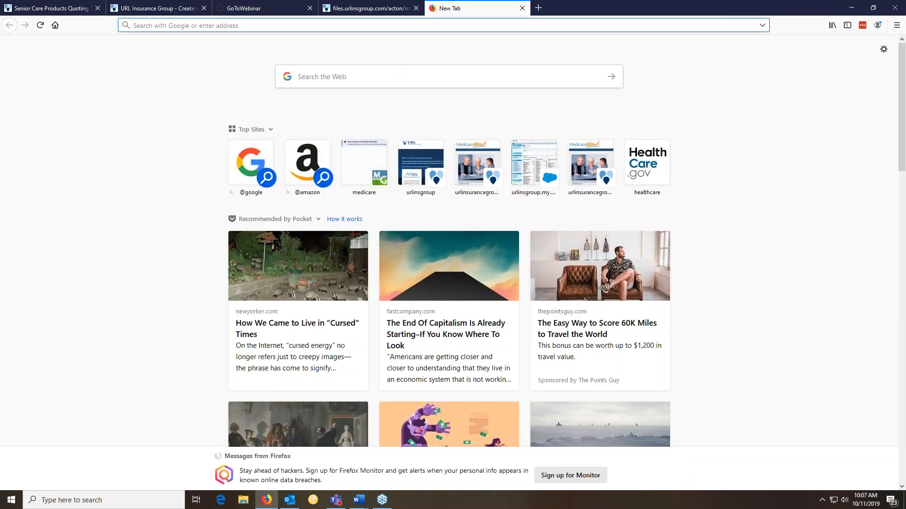
key("ctrl+v")
key("Return")
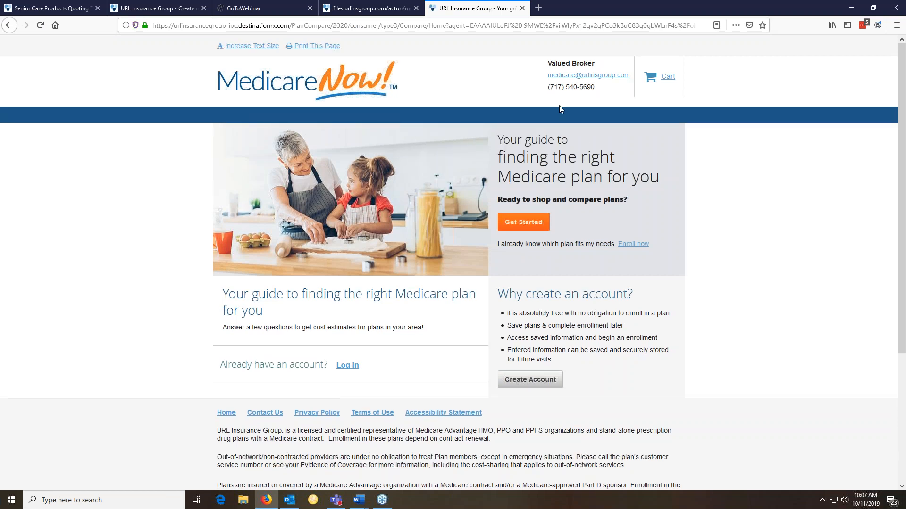
left_click(529, 225)
left_click(522, 8)
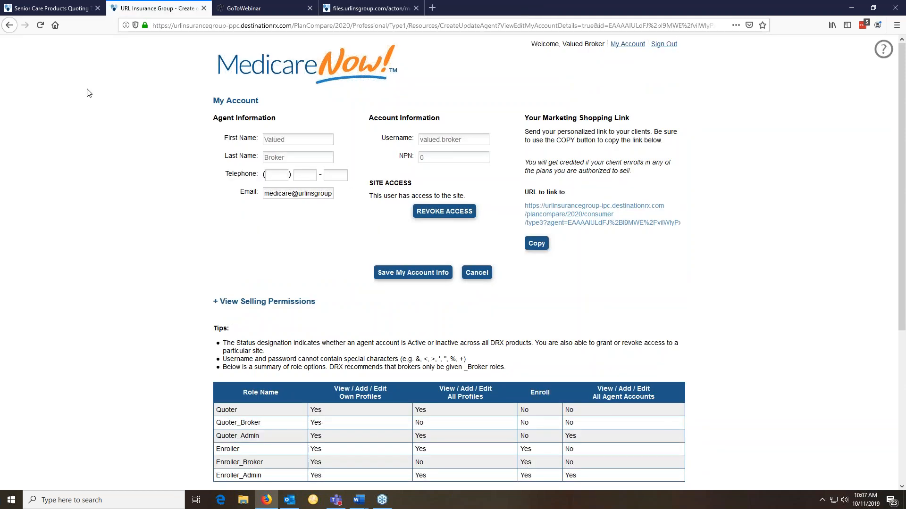
Return to the agent Dashboard showing 0 completed enrollments, 0 open tasks and 4 profiles started
left_click(40, 25)
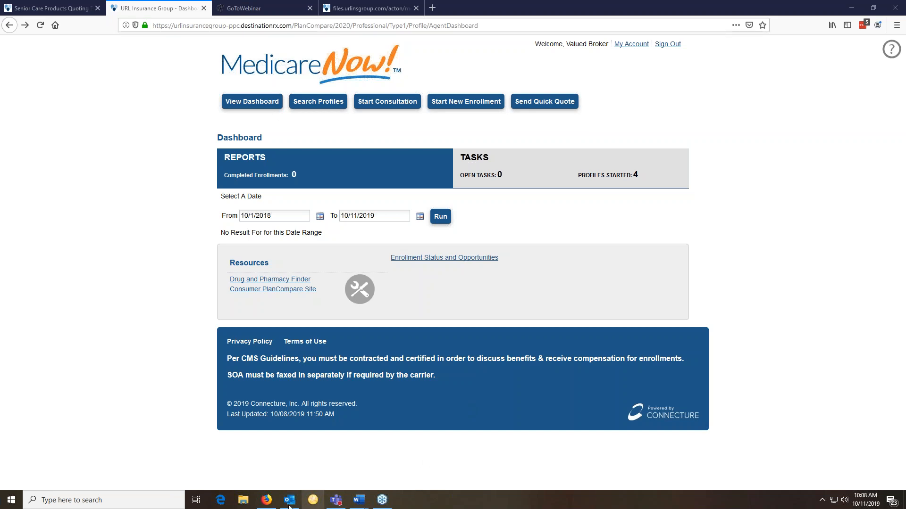
mouse_move(282, 506)
mouse_move(362, 506)
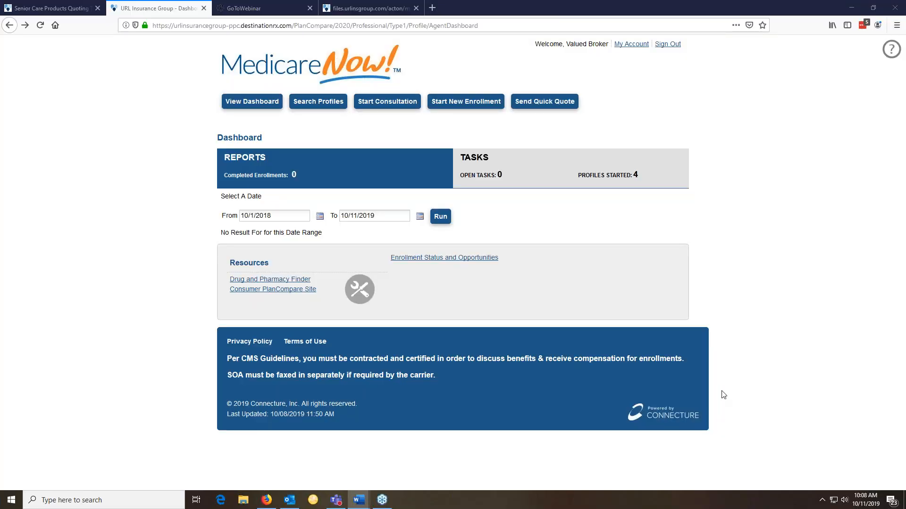
Maximize the Word 'dashboard' report to review its enrollment charts, then close it
key("alt+Tab")
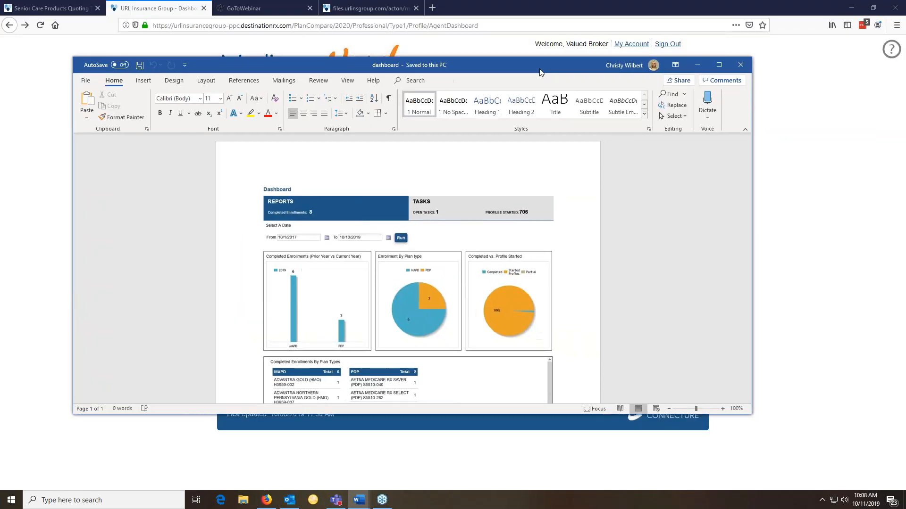
left_click(713, 69)
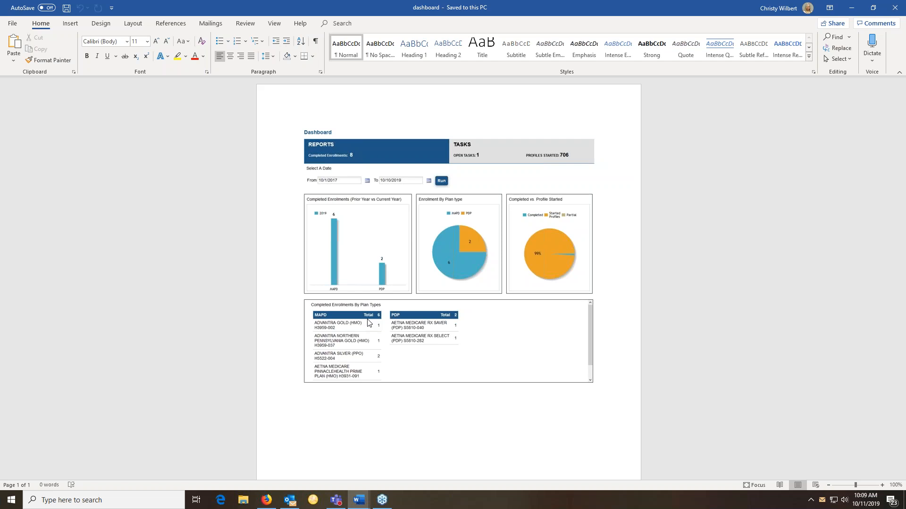
left_click(893, 13)
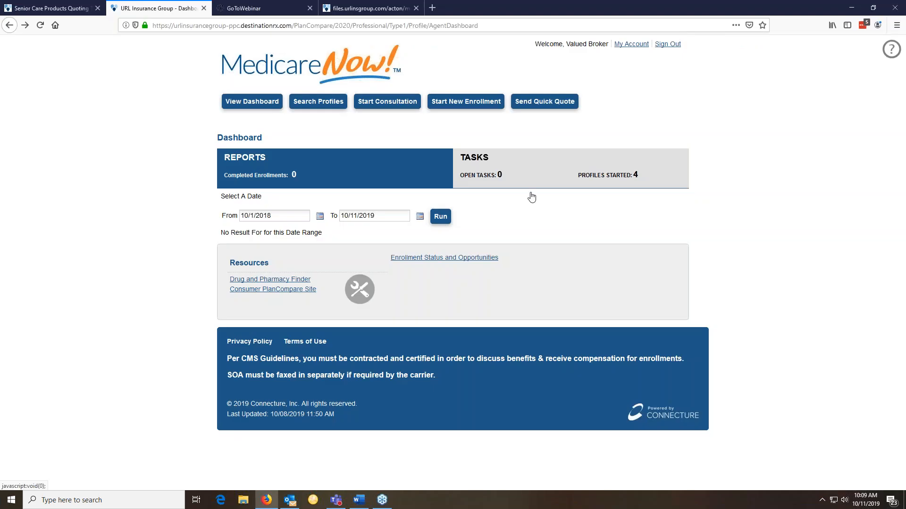
Run a Search Profiles query using the beneficiary's last name
left_click(318, 101)
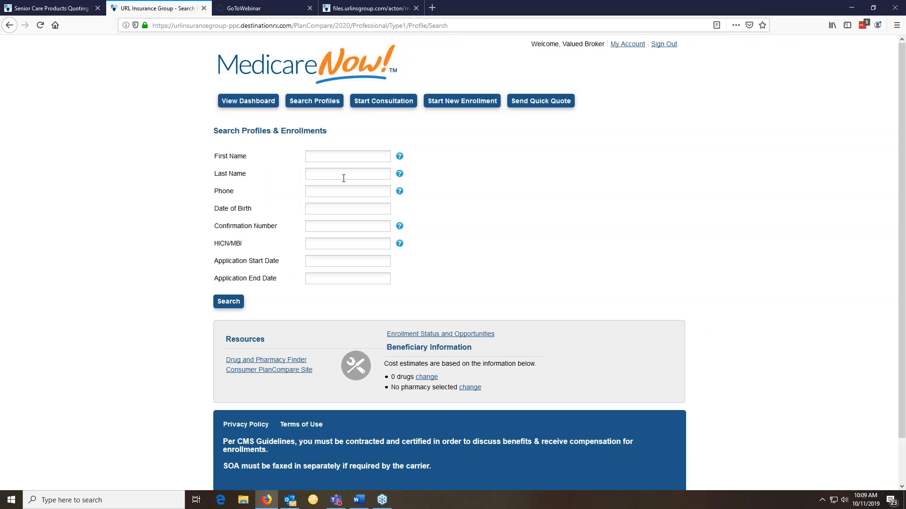
type("Wilber")
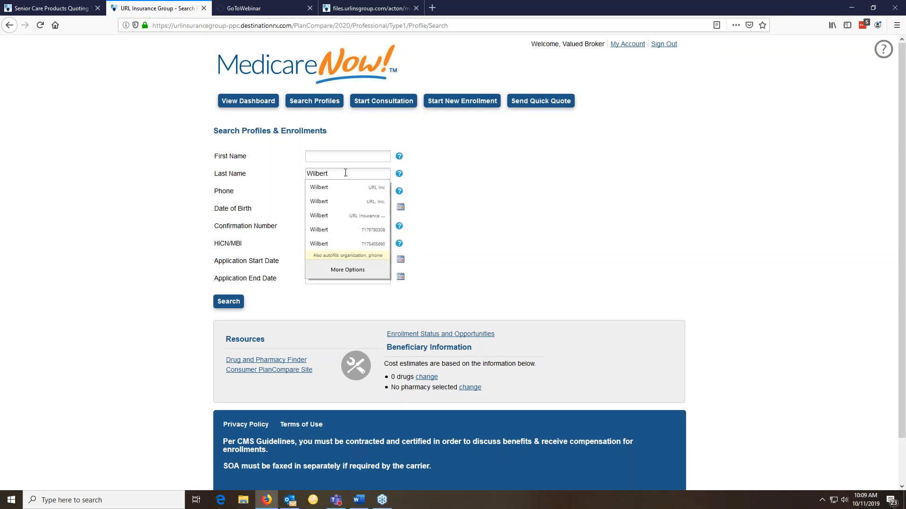
type("t")
key("Return")
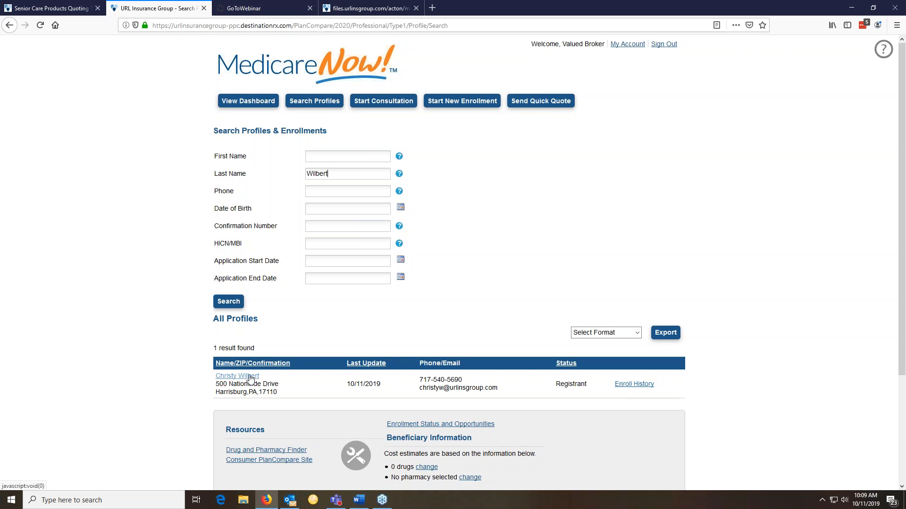
key("Return")
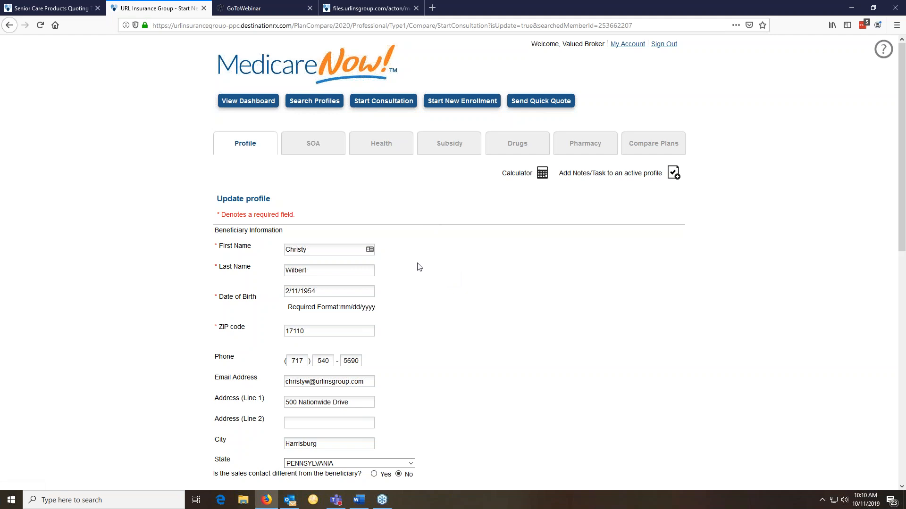
Scroll through the Update profile form to review the beneficiary's phone, e-mail and address
scroll(418, 264, "down", 1)
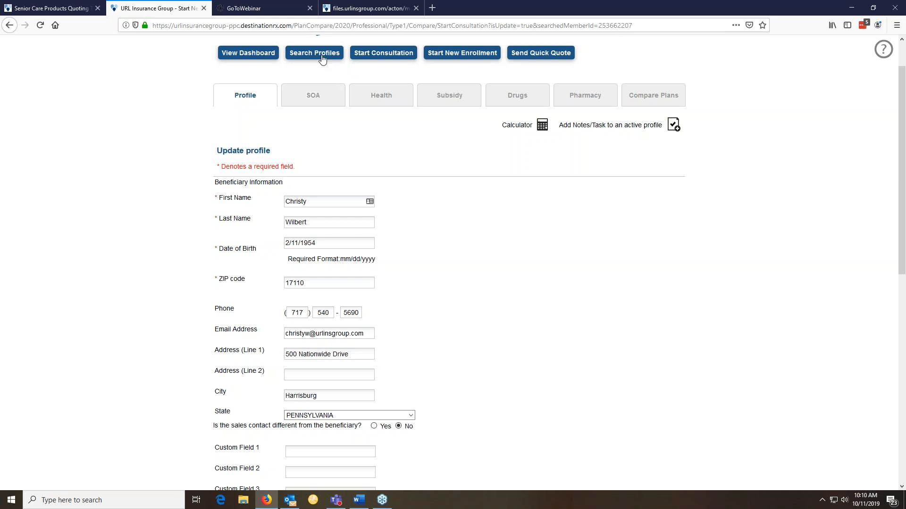
Search profiles again by the beneficiary's surname and open the matching profile
left_click(546, 321)
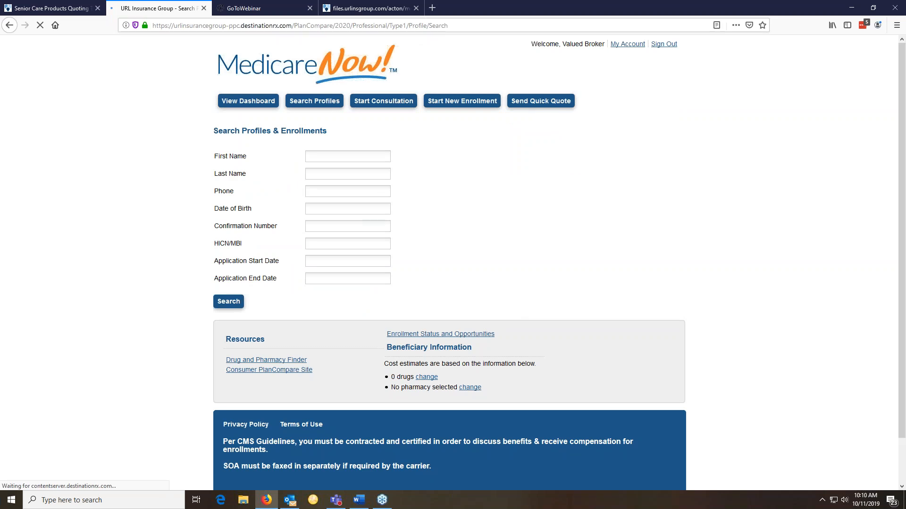
left_click(328, 175)
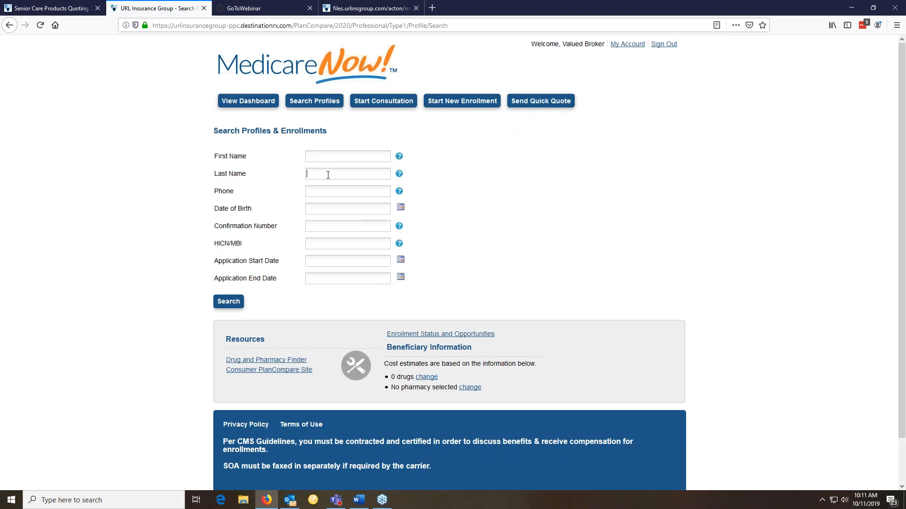
type("Wilbert")
left_click(243, 299)
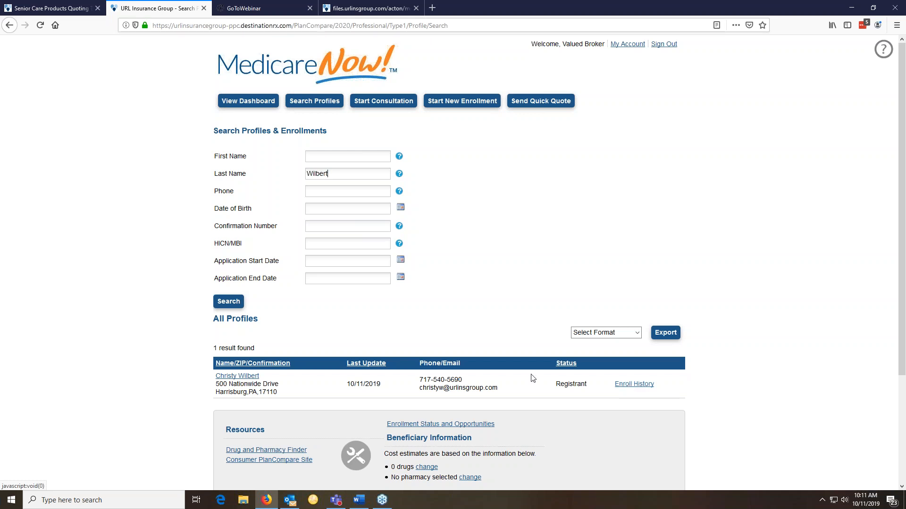
left_click(258, 377)
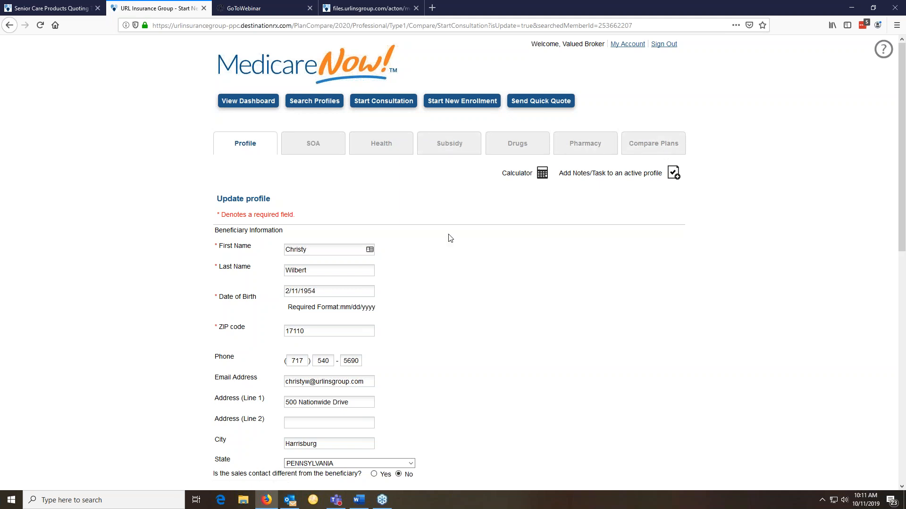
Scroll through the beneficiary's Update profile form to review the stored details
scroll(449, 238, "down", 2)
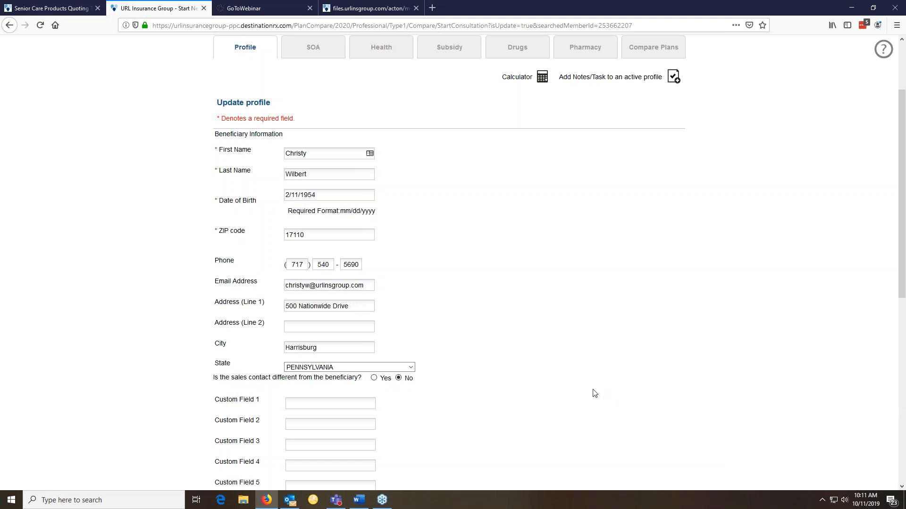
scroll(594, 394, "down", 3)
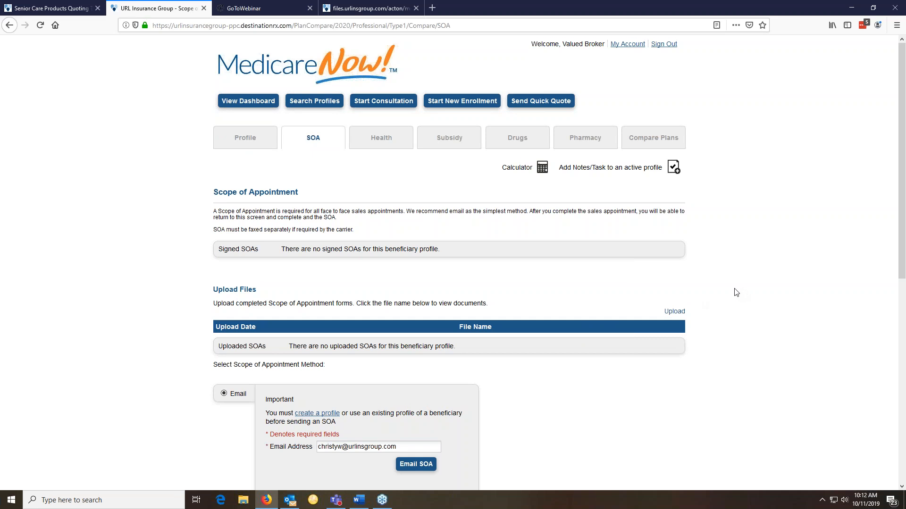
Email the SOA form to the beneficiary's confirmed address, then switch to Outlook to check it
scroll(735, 293, "down", 2)
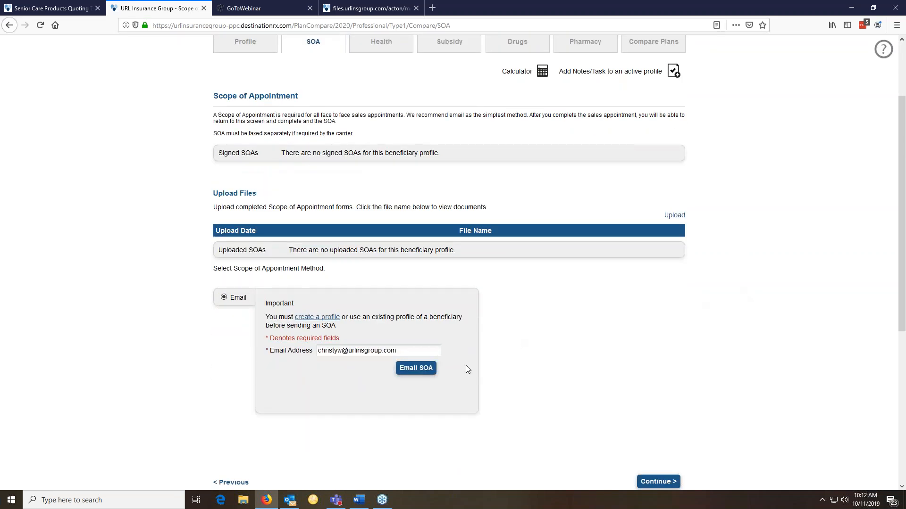
scroll(466, 369, "up", 1)
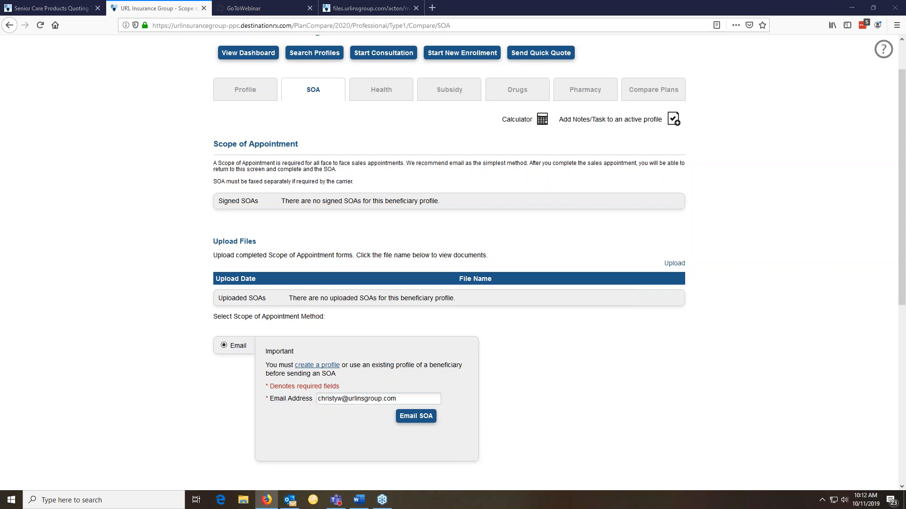
key("alt+Tab")
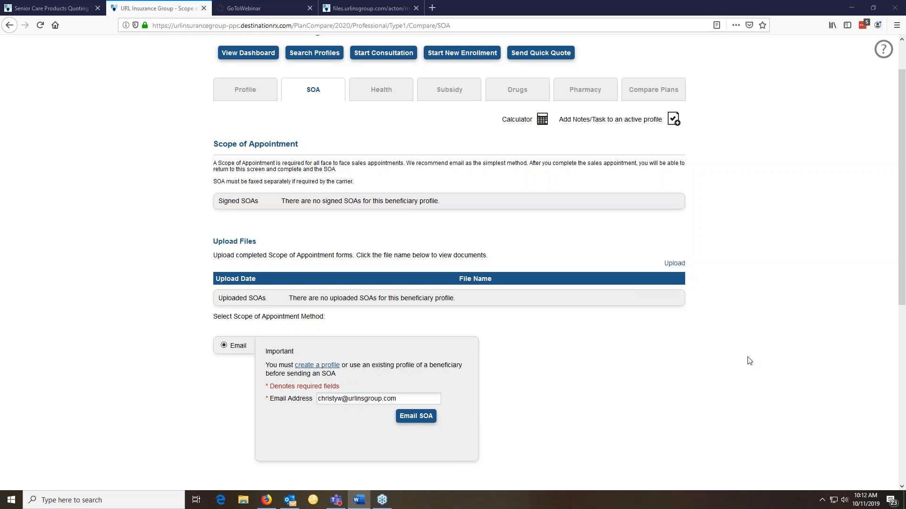
scroll(660, 352, "down", 2)
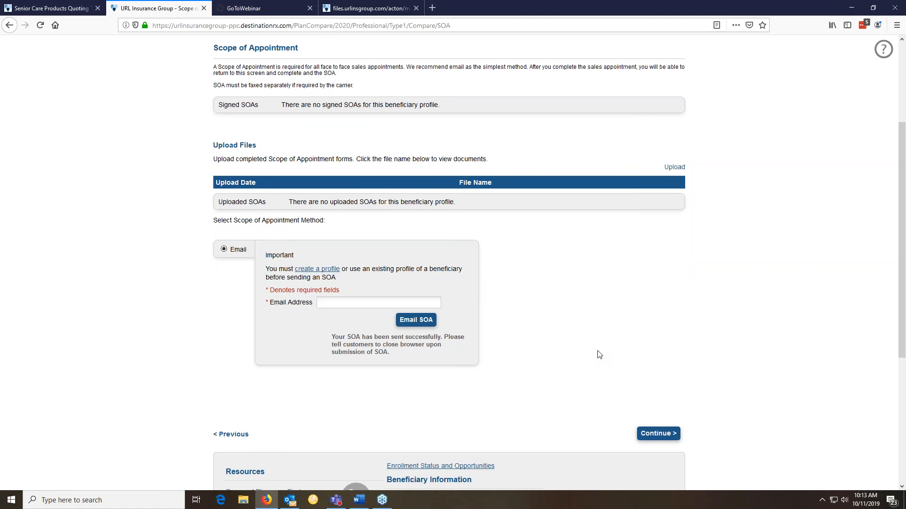
key("alt+Tab")
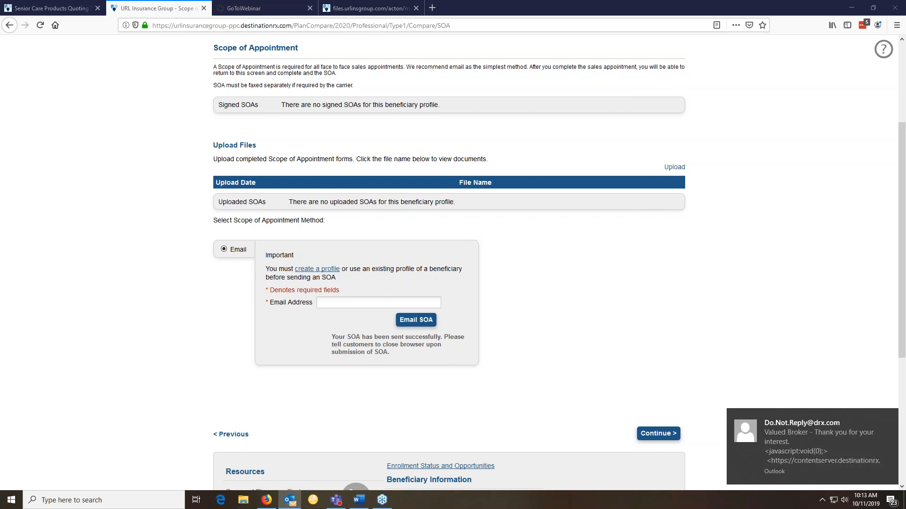
Open and maximize the new appointment email, then follow its Complete Scope of Appointment link
left_click(813, 446)
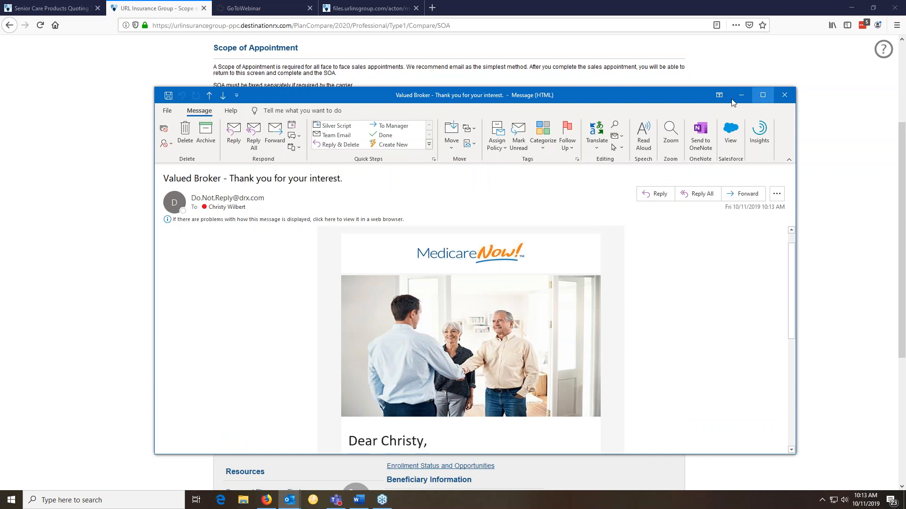
left_click(762, 95)
scroll(448, 311, "down", 5)
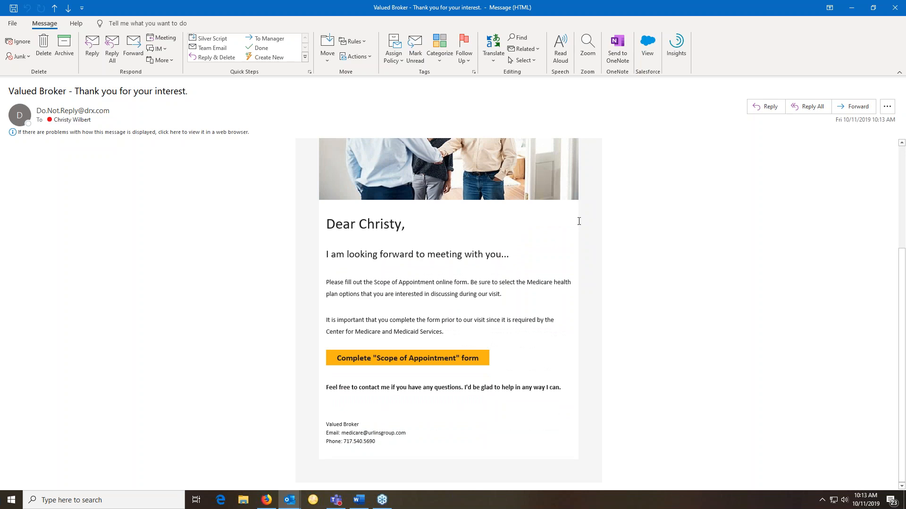
left_click(442, 360)
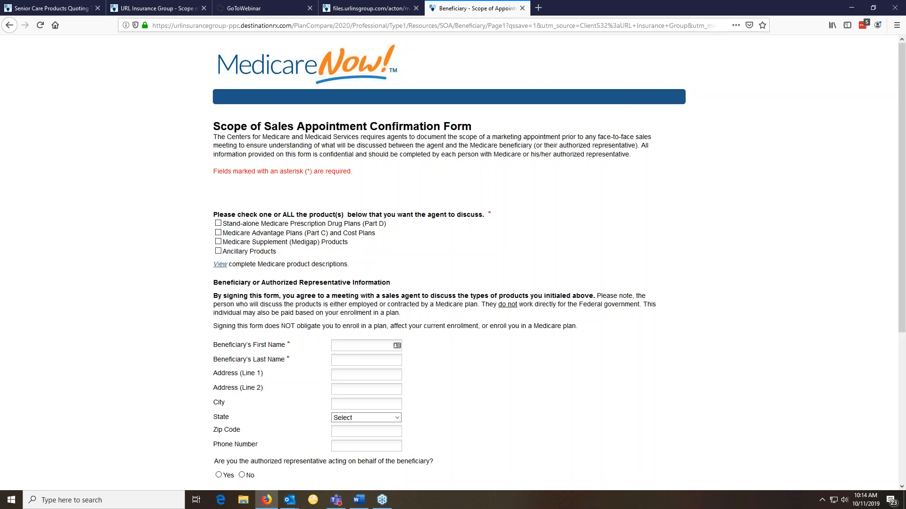
Tick all four product types: Part D, Part C, Medigap and Ancillary Products
scroll(430, 250, "down", 2)
scroll(427, 245, "up", 2)
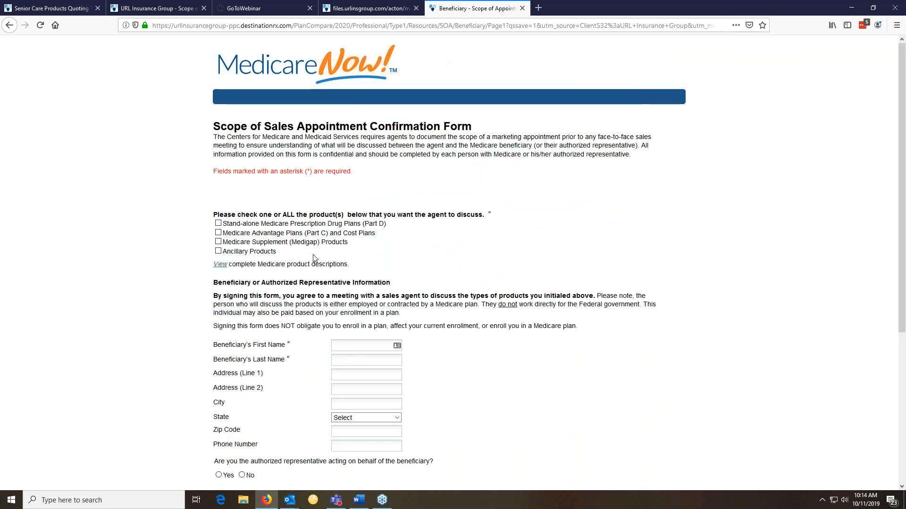
scroll(314, 258, "down", 2)
left_click(218, 127)
left_click(218, 137)
left_click(218, 146)
left_click(218, 155)
Enter the beneficiary's first and last name, answer No, give consent and submit
left_click(353, 250)
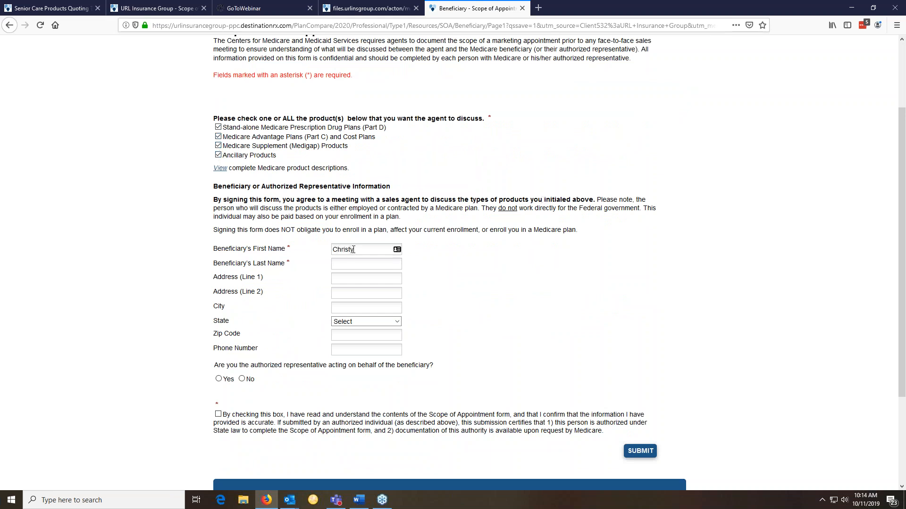
key("Tab")
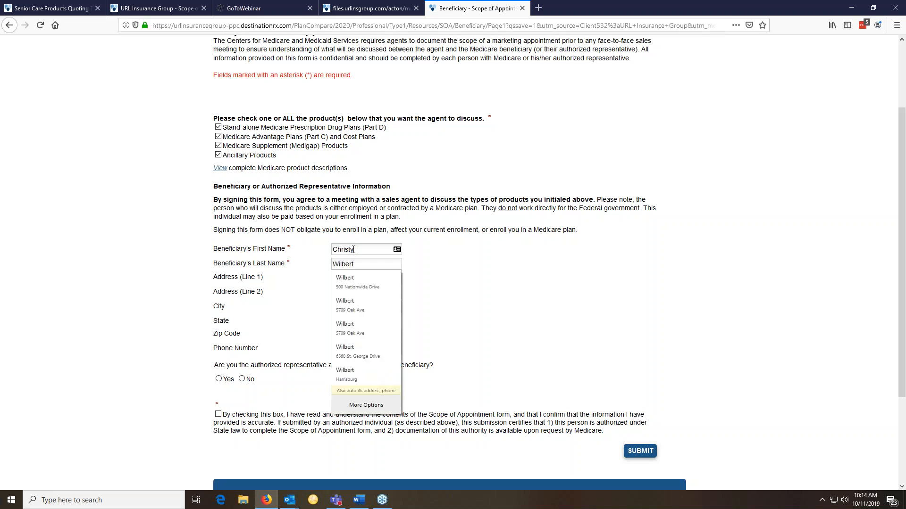
key("Tab")
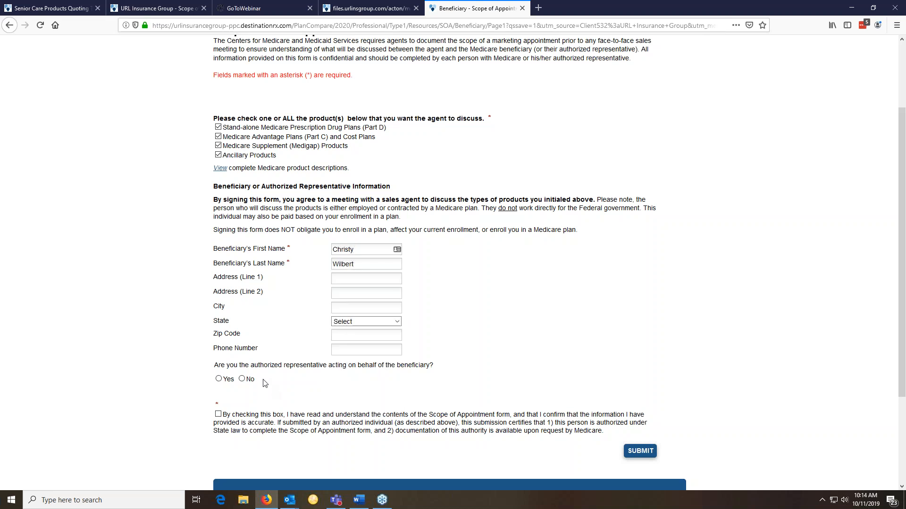
left_click(242, 380)
left_click(218, 414)
left_click(627, 451)
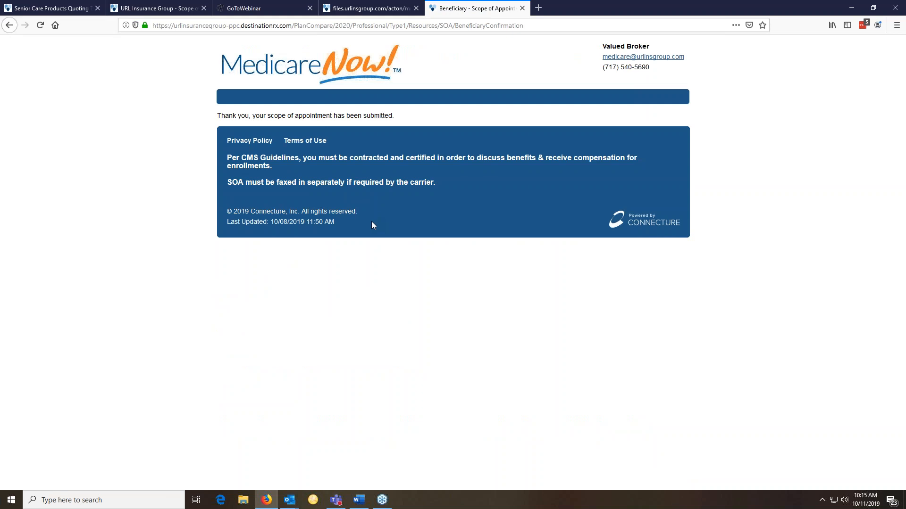
Close the confirmation tab, download the Outlook notice's blocked pictures, then close the notice
left_click(522, 8)
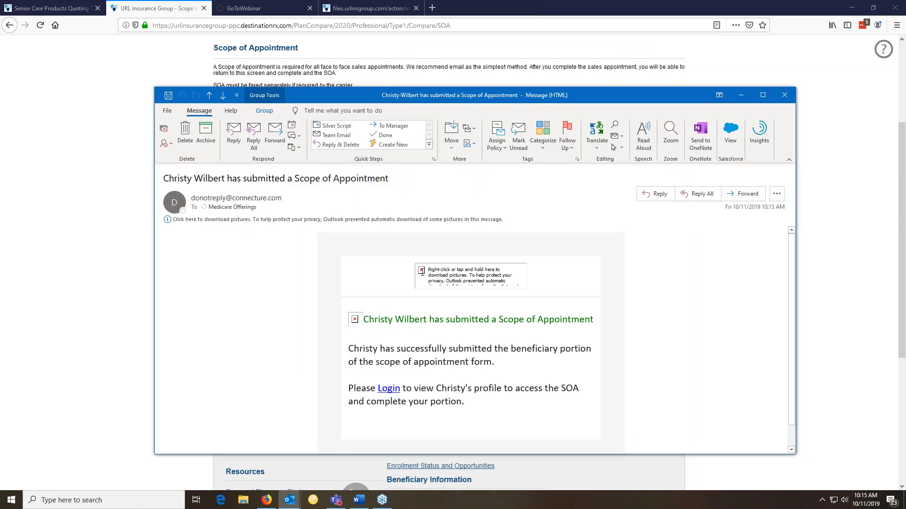
right_click(422, 272)
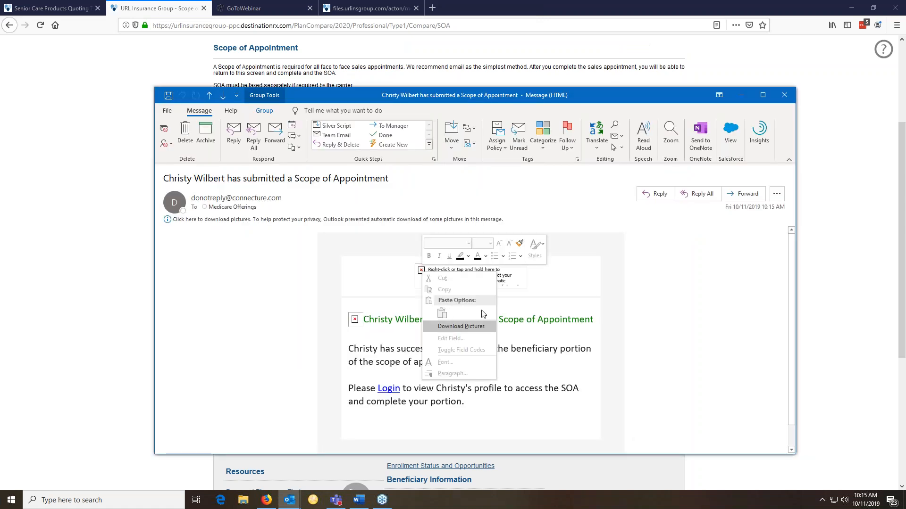
left_click(472, 326)
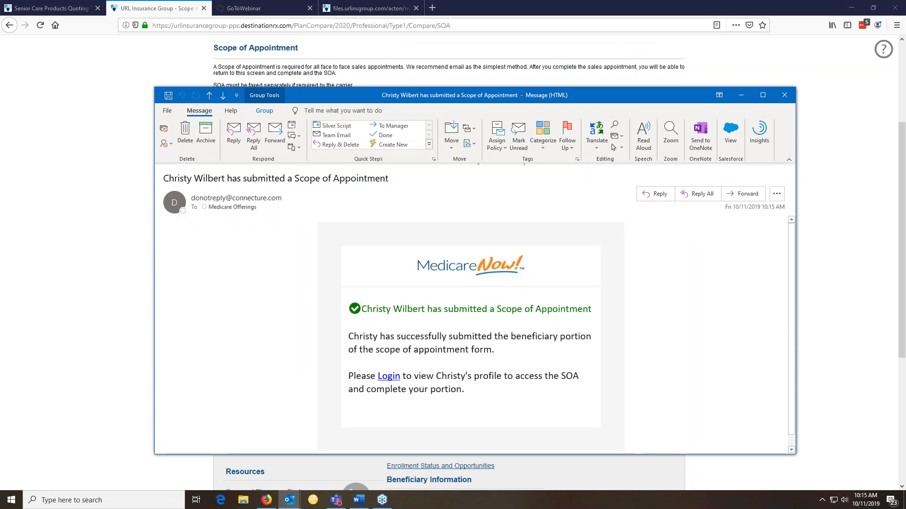
left_click(784, 95)
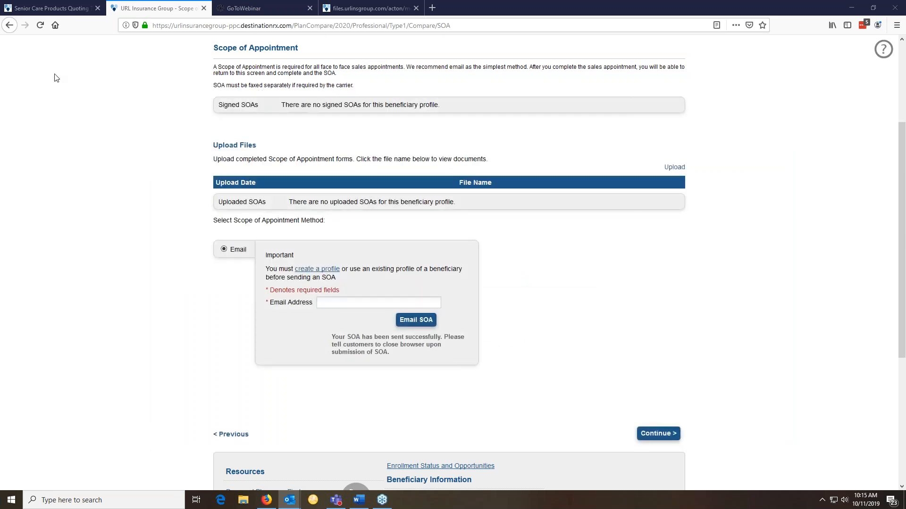
Reopen the awaiting 10/11/2019 SOA and test-submit the blank agent Scope of Sales Appointment form
left_click(41, 26)
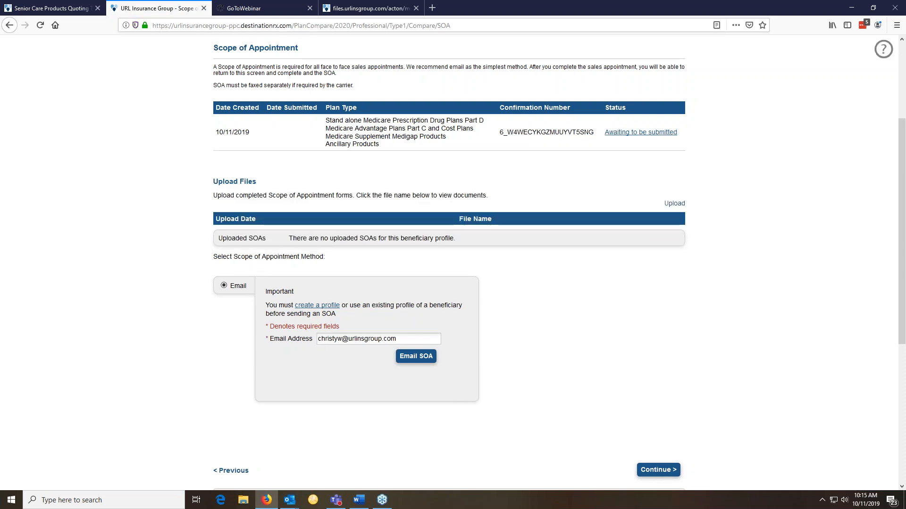
left_click(608, 134)
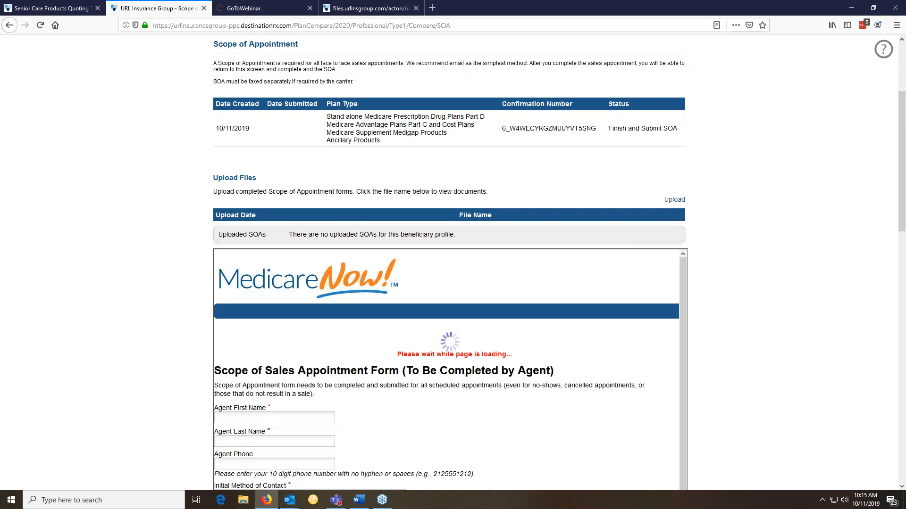
scroll(453, 264, "down", 1)
scroll(309, 271, "down", 3)
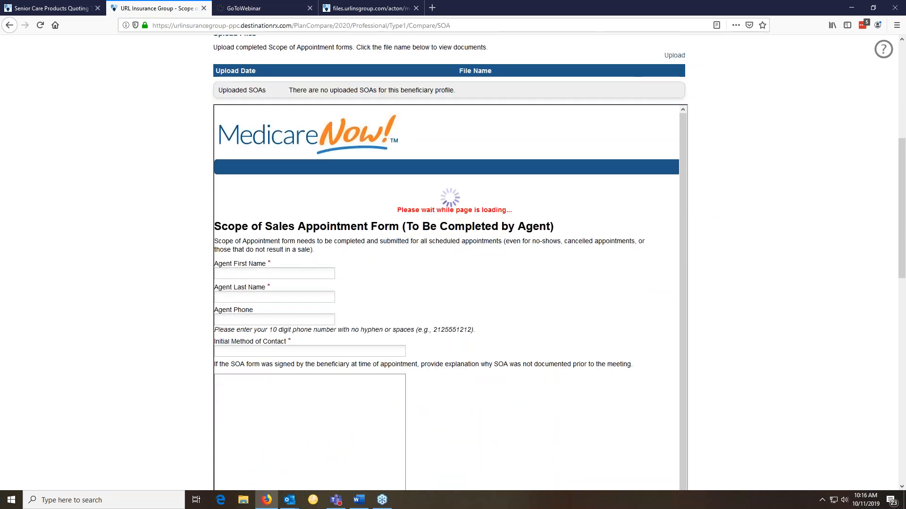
scroll(253, 262, "down", 2)
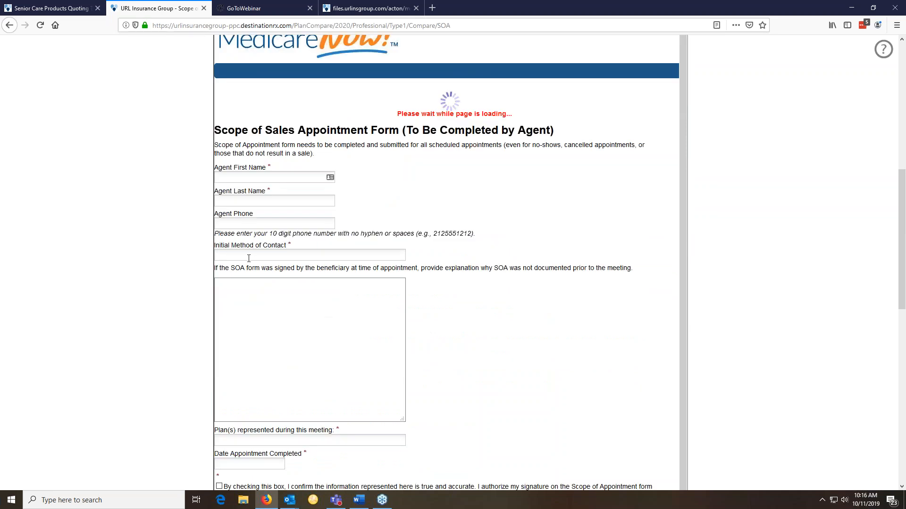
scroll(530, 281, "down", 2)
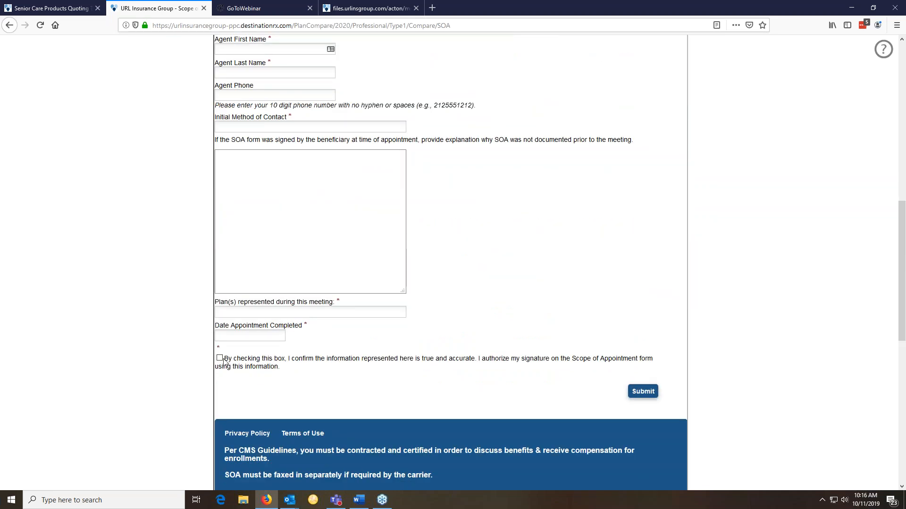
left_click(645, 393)
scroll(760, 379, "up", 7)
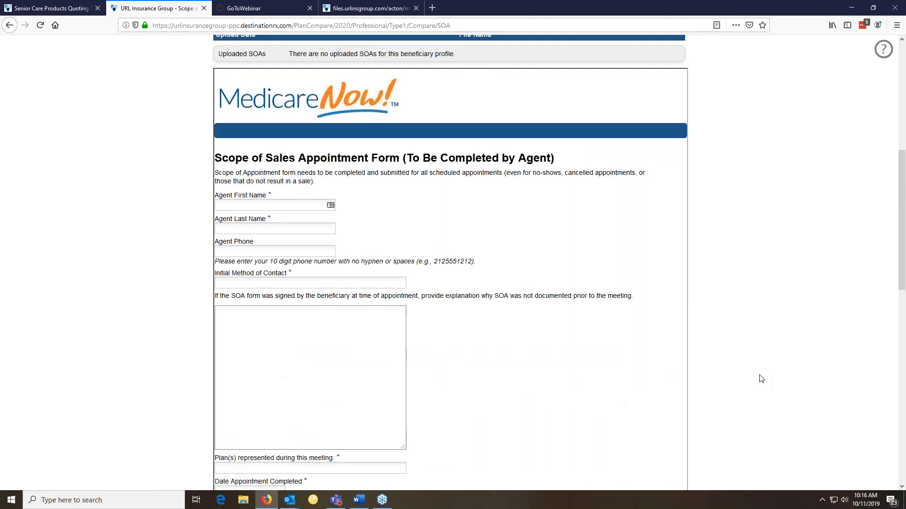
scroll(760, 379, "up", 4)
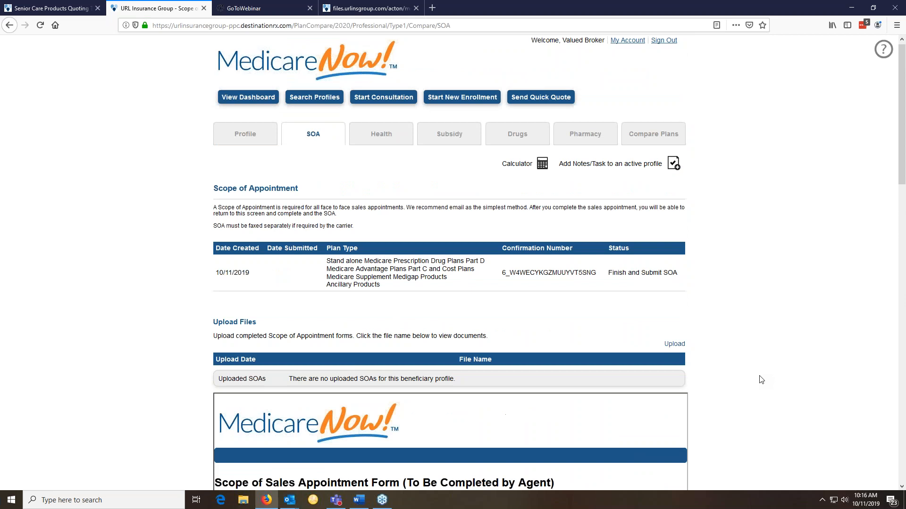
scroll(760, 378, "down", 9)
scroll(760, 379, "down", 6)
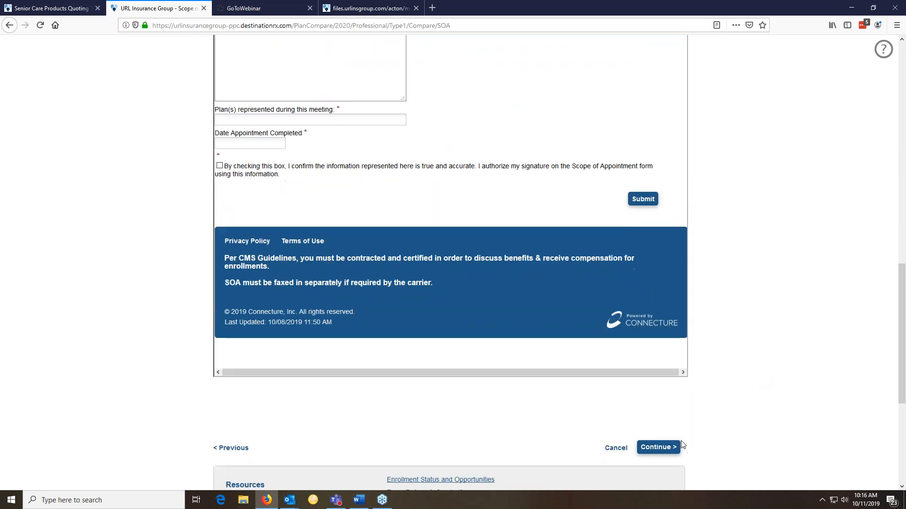
Continue past SOA and Health, then add metronidazole topical CRE 0.75% 45GM Tube
left_click(658, 447)
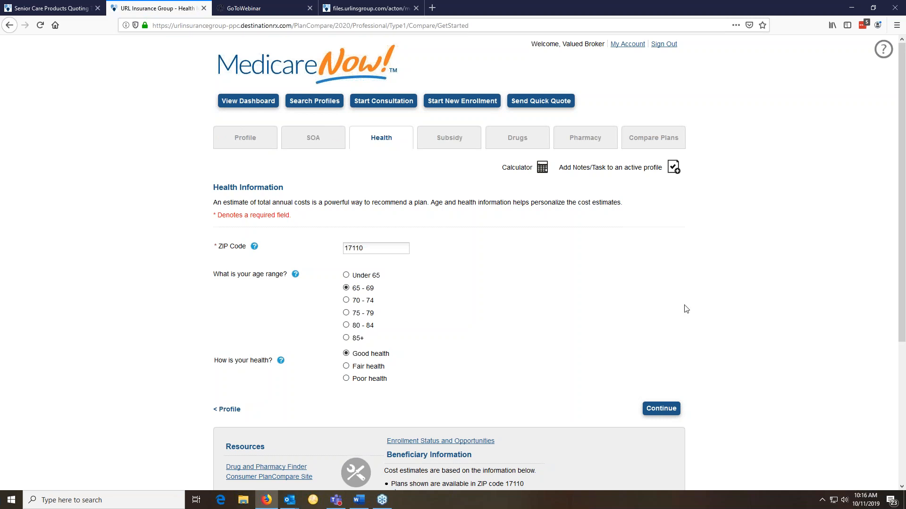
key("Return")
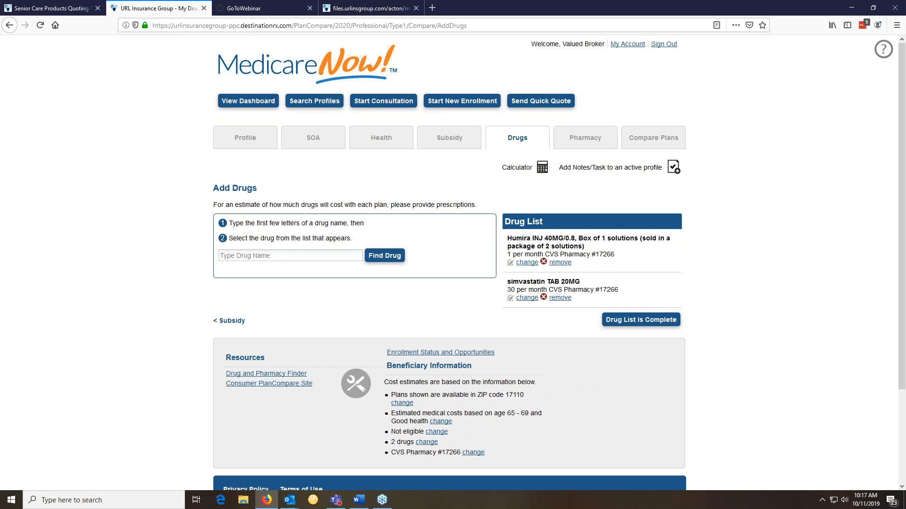
type("metr")
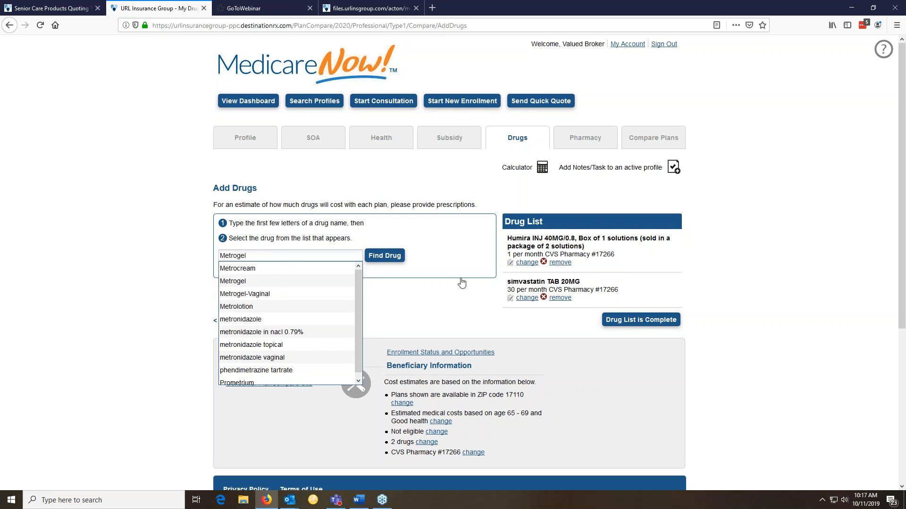
left_click(448, 285)
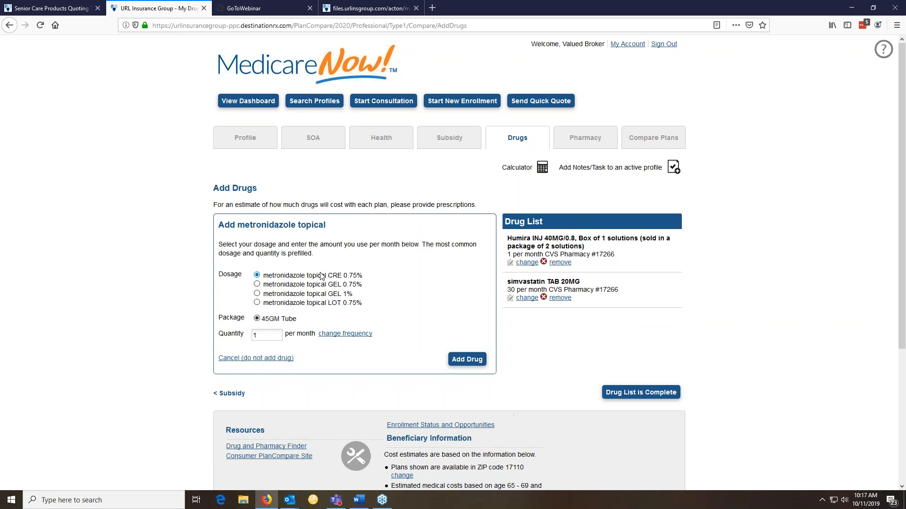
left_click(480, 363)
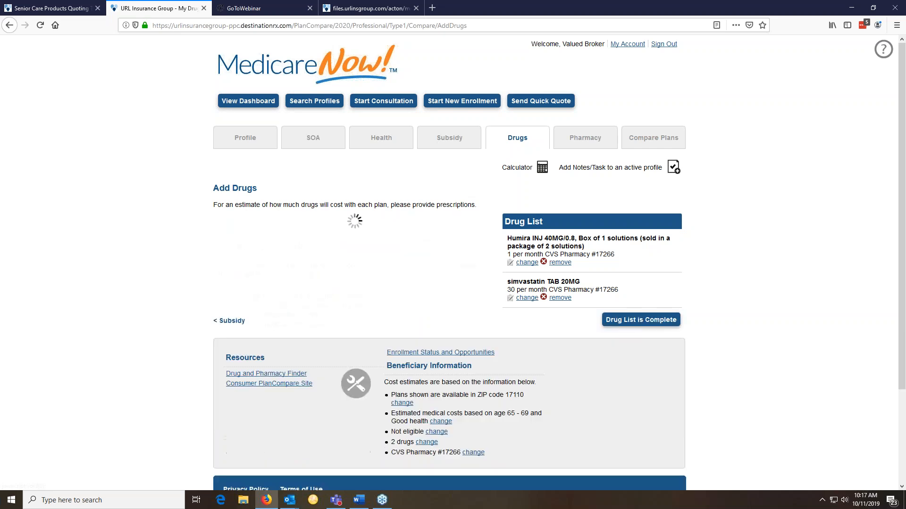
scroll(559, 349, "down", 5)
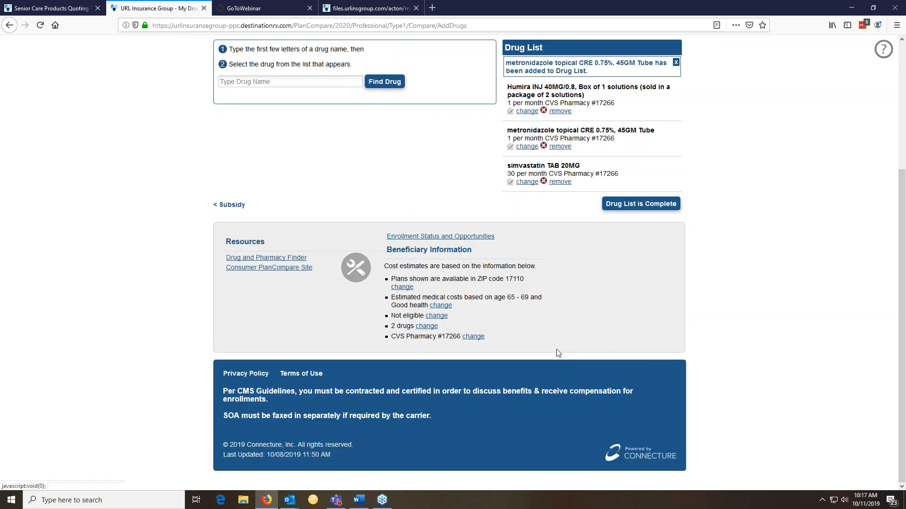
scroll(556, 350, "up", 4)
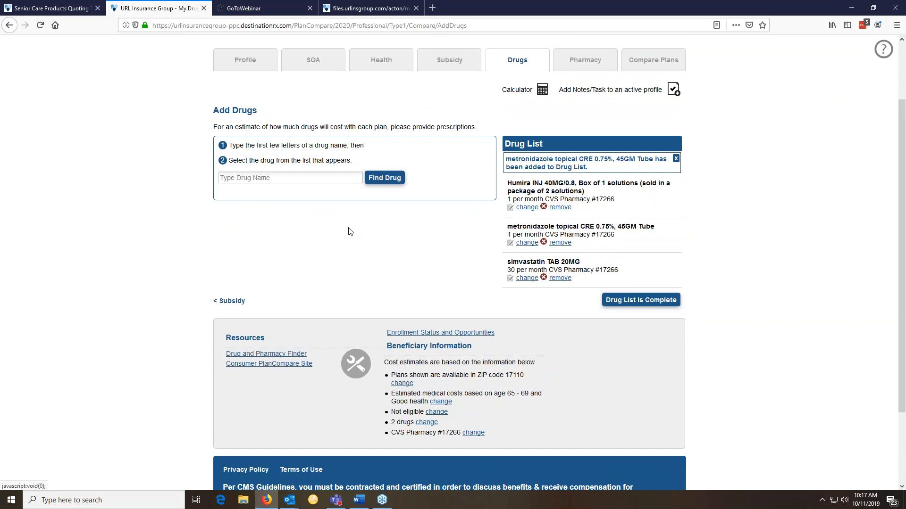
Add metoclopramide hcl TAB 10MG at 120 per month to the drug list
left_click(323, 178)
type("meto")
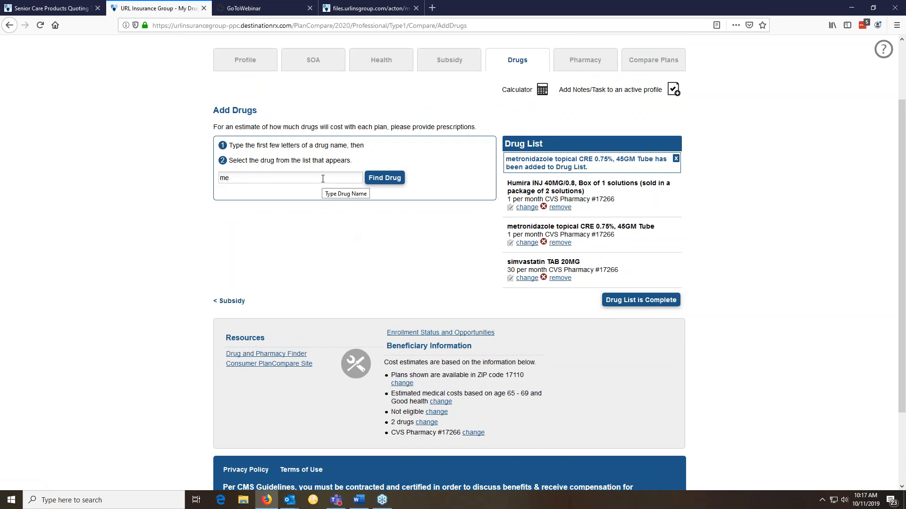
key("Down")
key("Down")
key("Down")
key("Down")
key("Down")
key("Down")
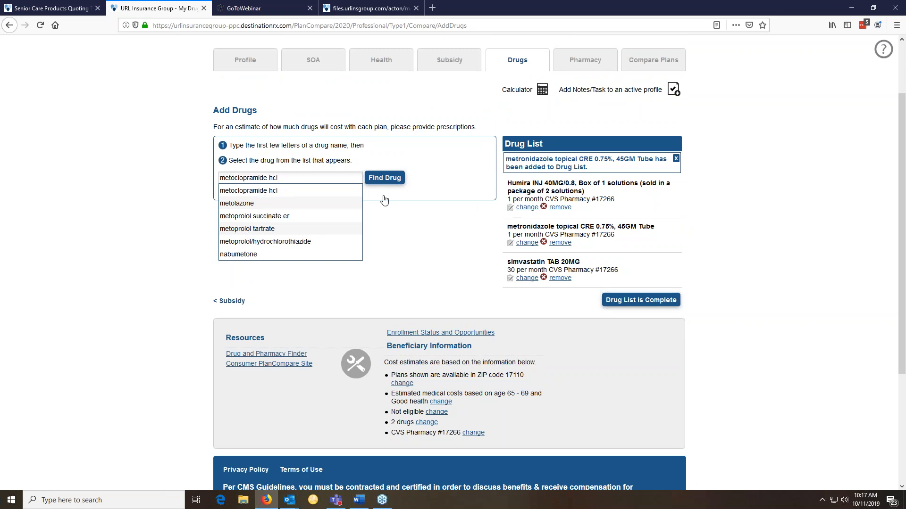
key("Return")
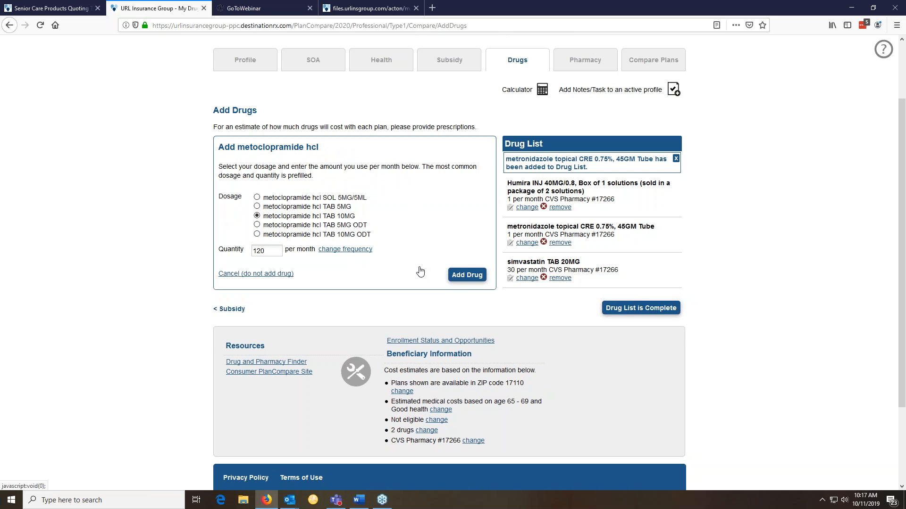
left_click(466, 274)
scroll(408, 272, "up", 2)
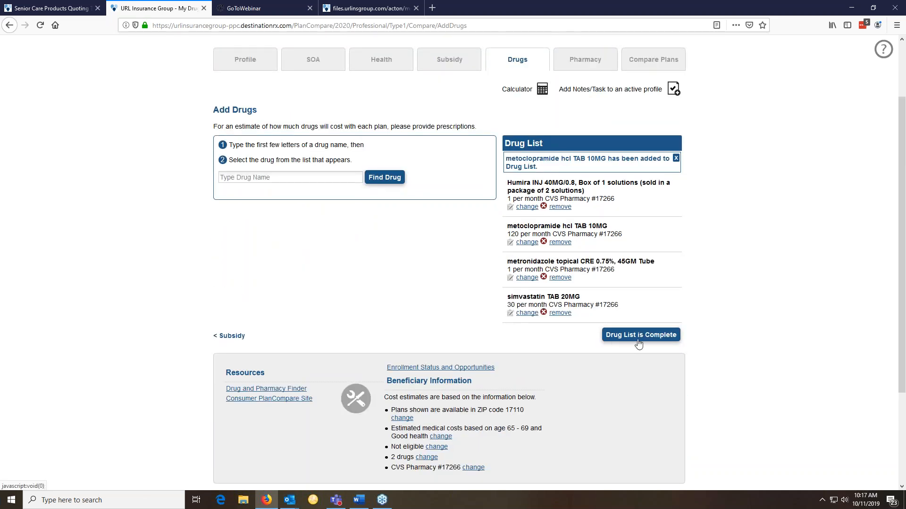
Complete the drug list, select Rite Aid Pharmacy 01887 near ZIP 17110, and continue
left_click(639, 336)
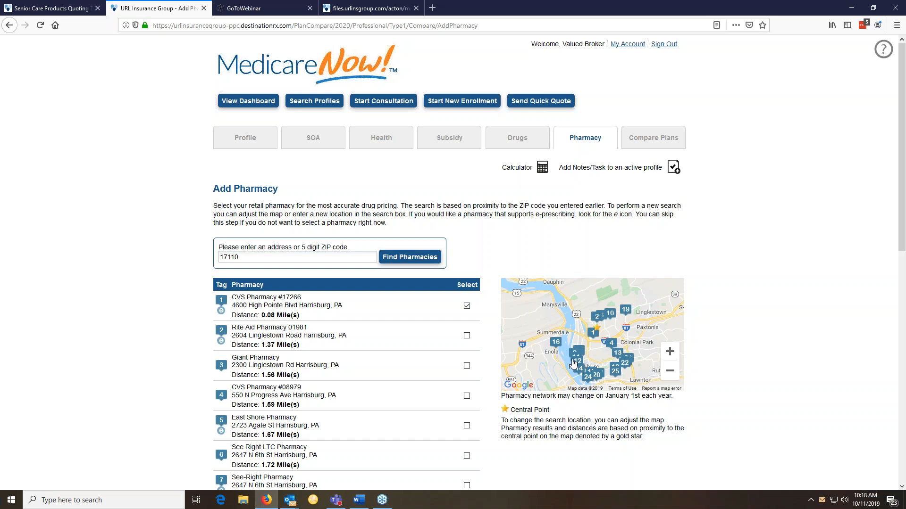
left_click_drag(574, 363, 593, 337)
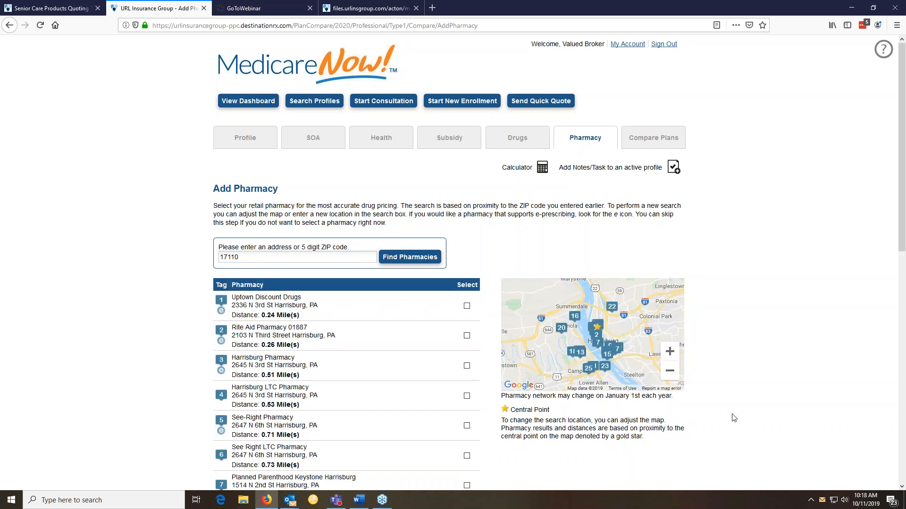
scroll(684, 367, "down", 4)
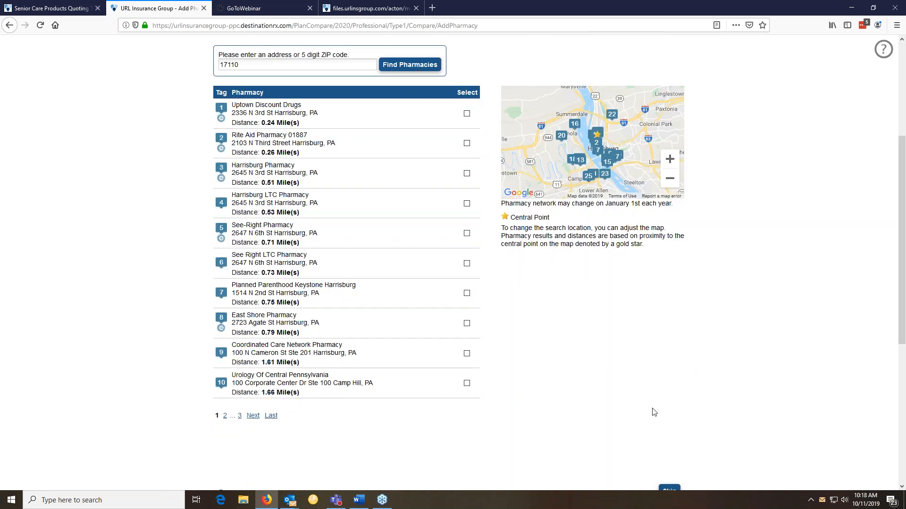
scroll(651, 413, "down", 2)
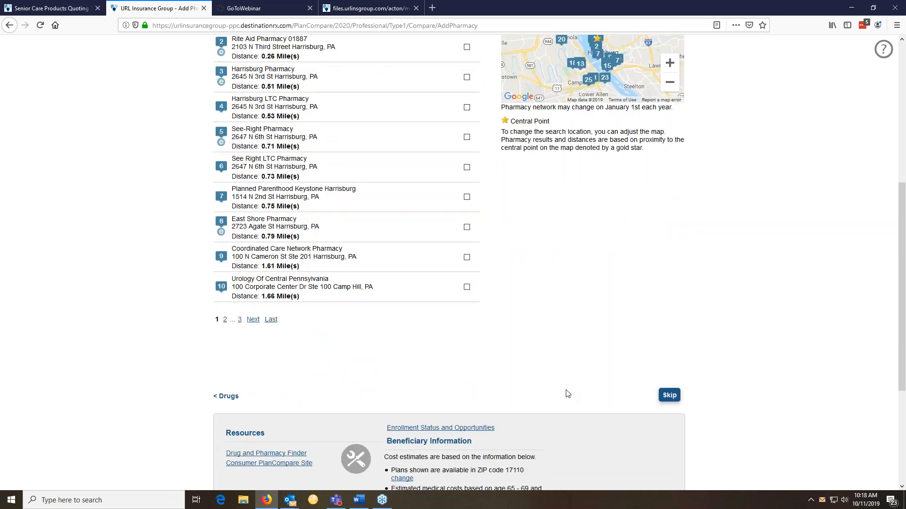
scroll(568, 393, "up", 5)
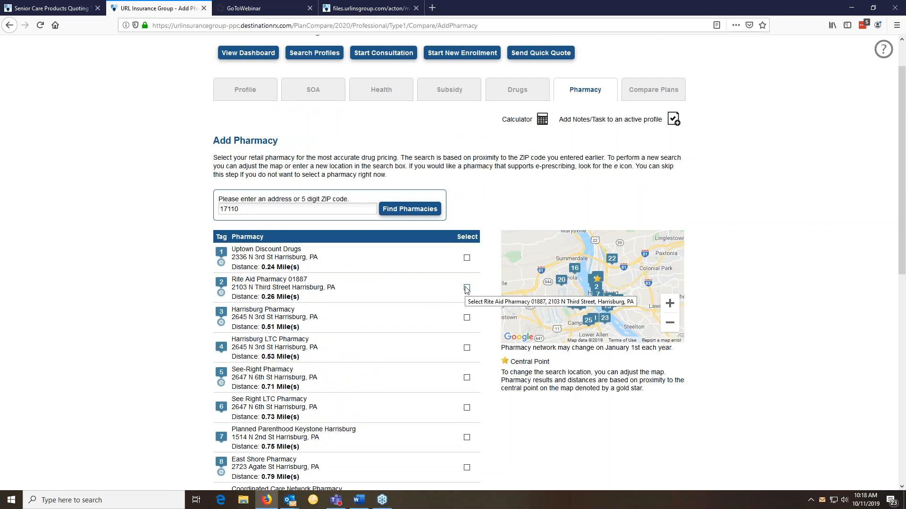
scroll(397, 353, "down", 2)
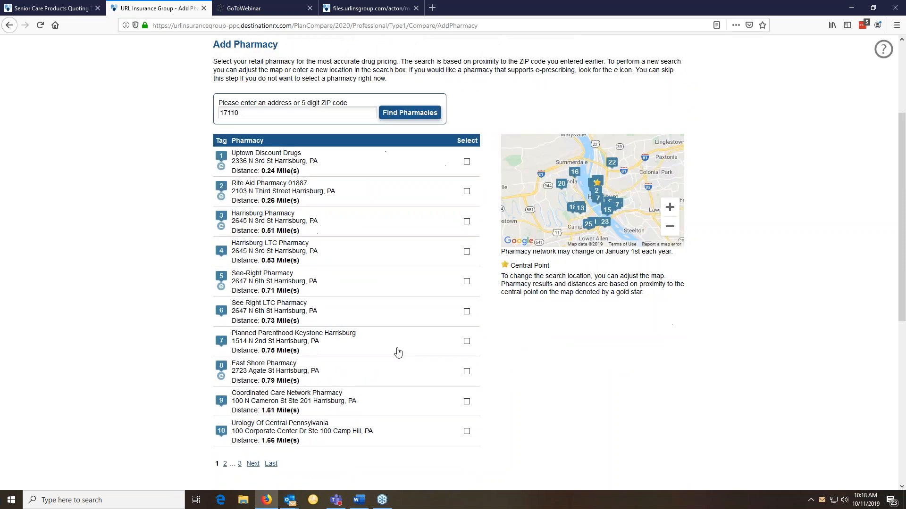
left_click(466, 191)
scroll(643, 419, "down", 4)
left_click(663, 349)
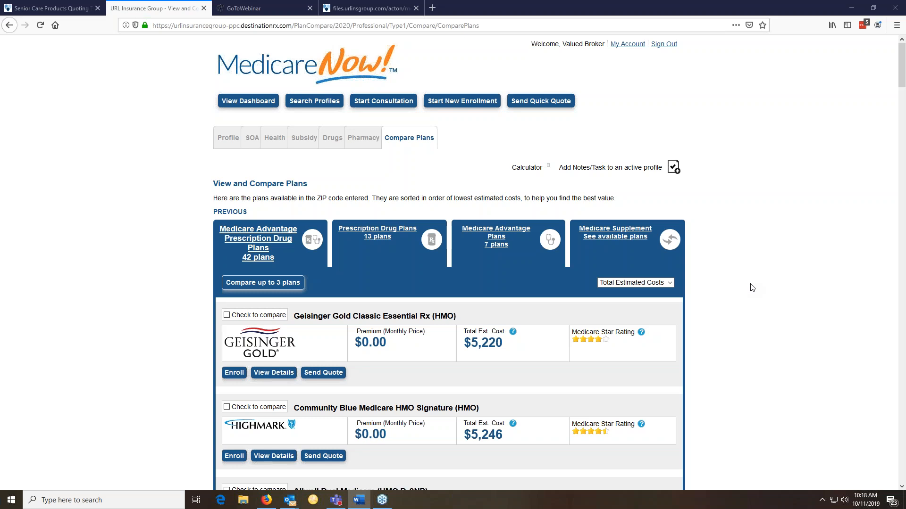
Tick Geisinger Gold Classic Essential Rx and Community Blue Medicare HMO Signature, then Compare Now
scroll(566, 250, "down", 1)
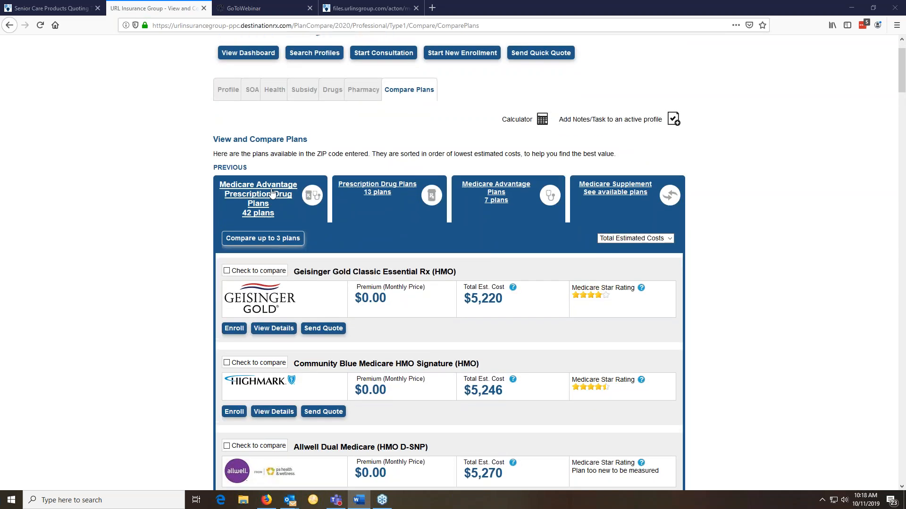
scroll(302, 238, "down", 4)
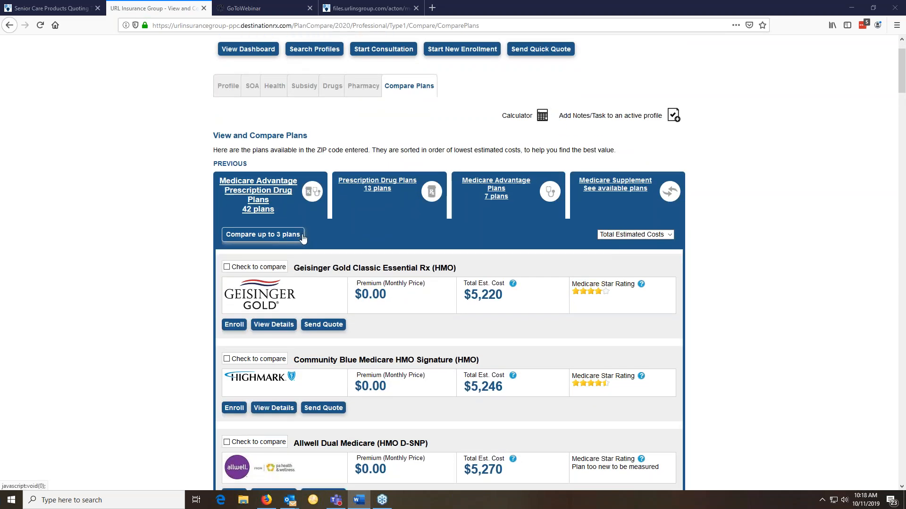
scroll(448, 264, "down", 5)
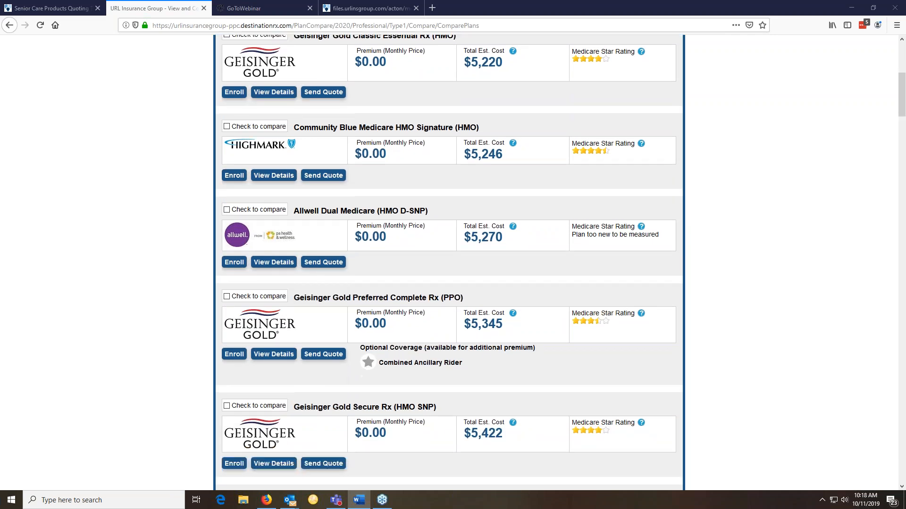
scroll(471, 234, "down", 3)
scroll(471, 235, "up", 10)
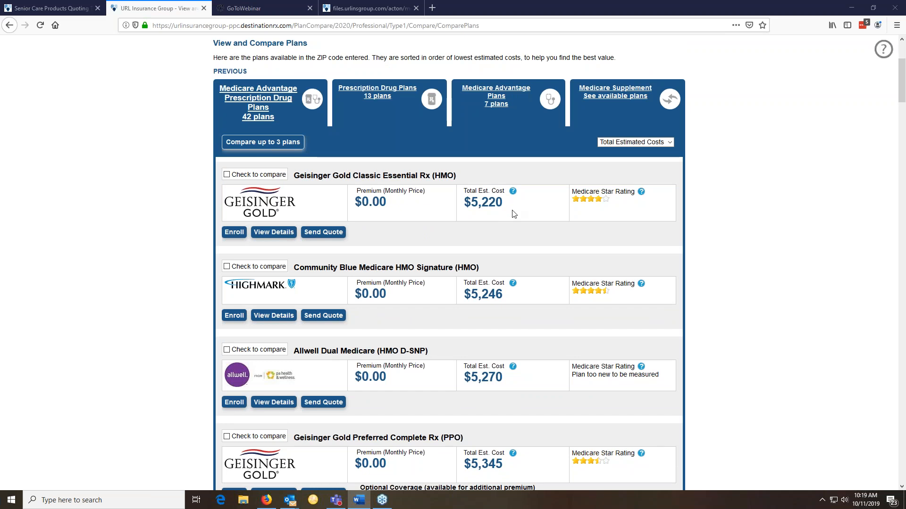
left_click(227, 204)
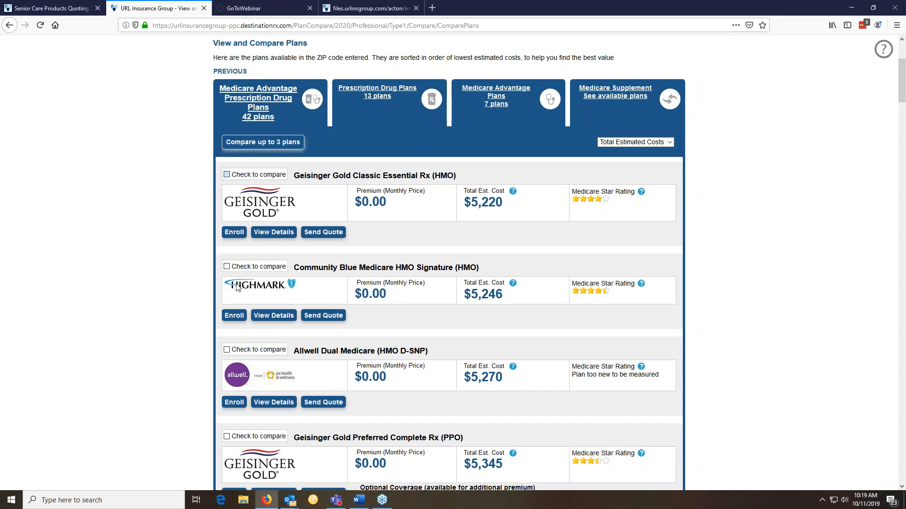
left_click(226, 266)
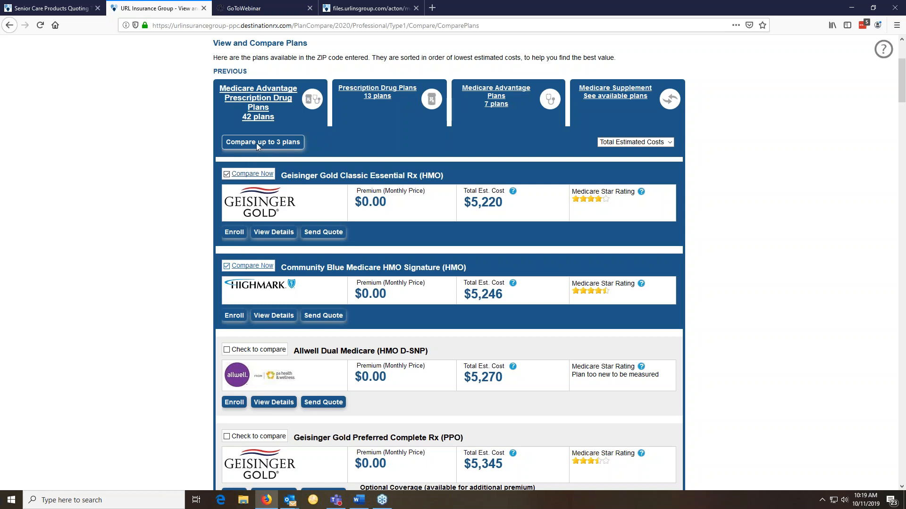
left_click(226, 267)
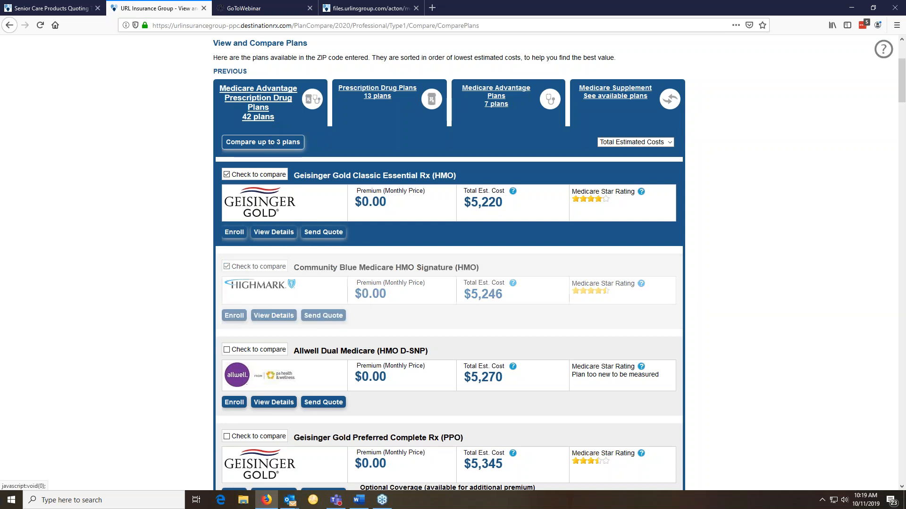
left_click(375, 145)
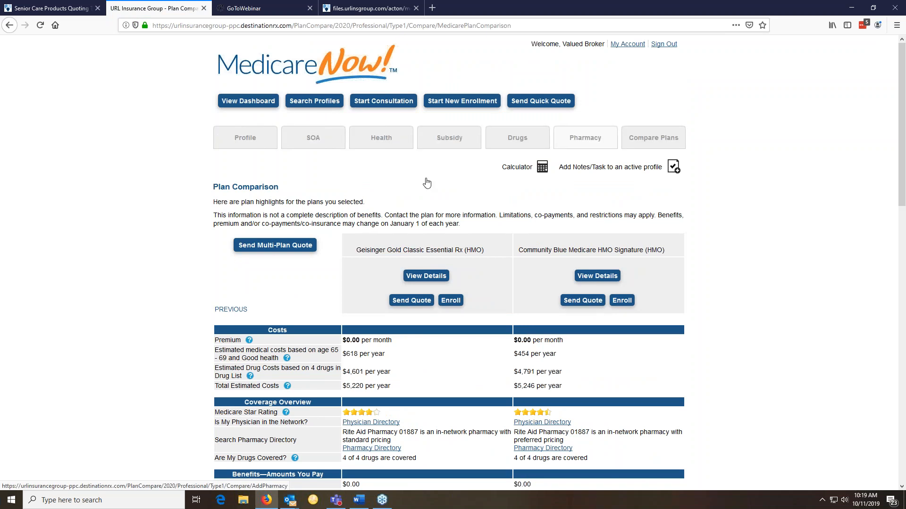
Scroll through both plans' Costs, Coverage and Benefits comparison, then back to the top
scroll(470, 225, "down", 3)
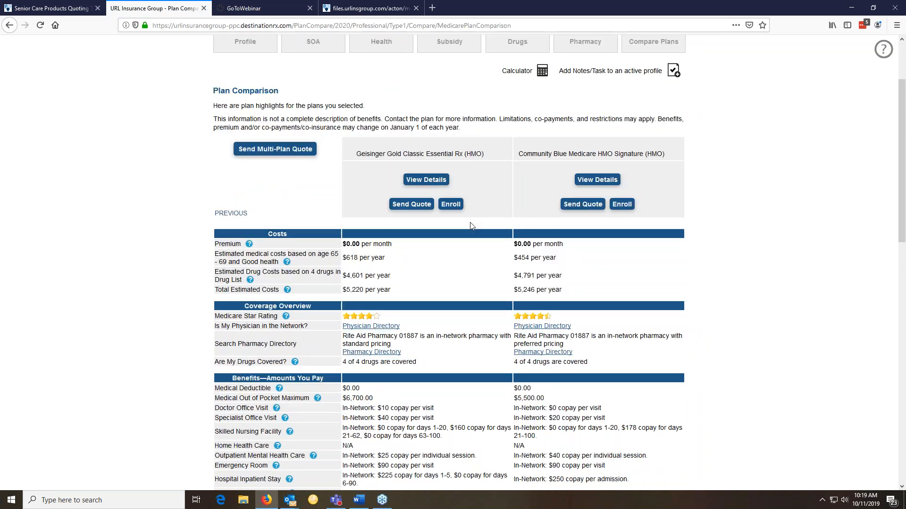
scroll(470, 226, "down", 5)
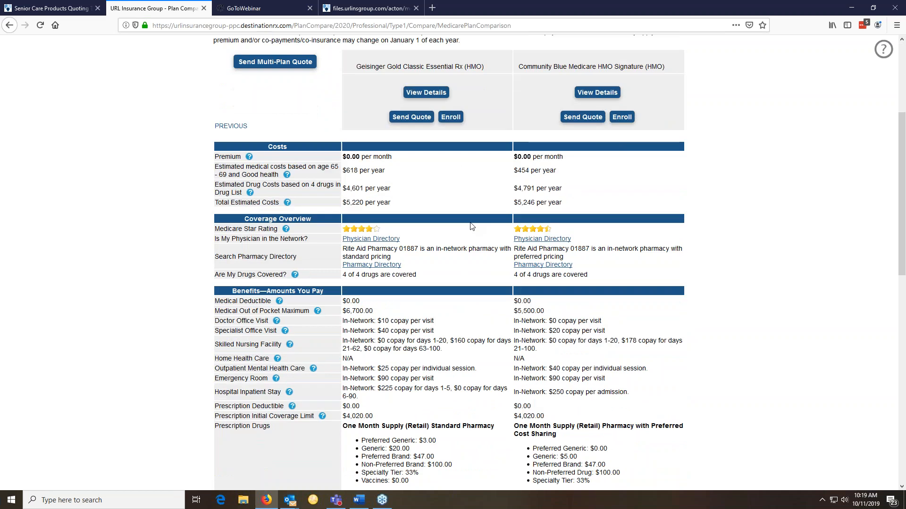
scroll(470, 225, "down", 2)
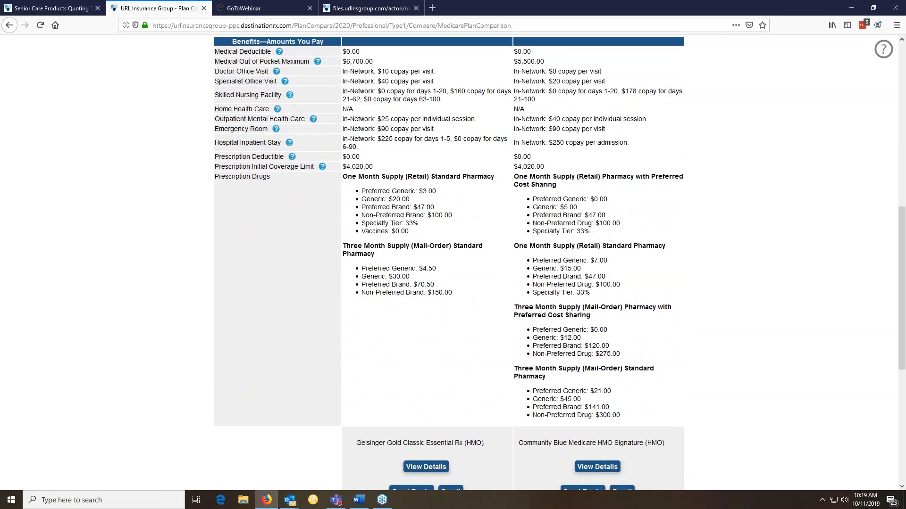
scroll(470, 226, "down", 2)
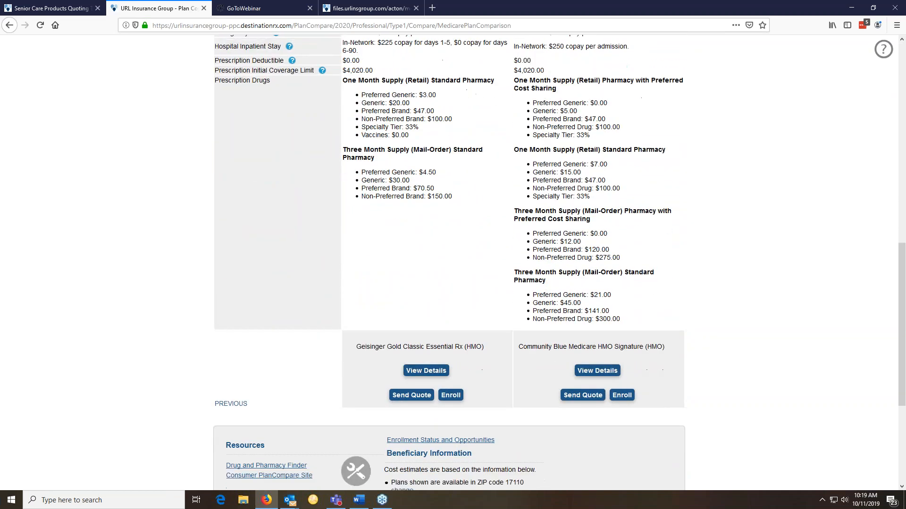
scroll(449, 263, "up", 8)
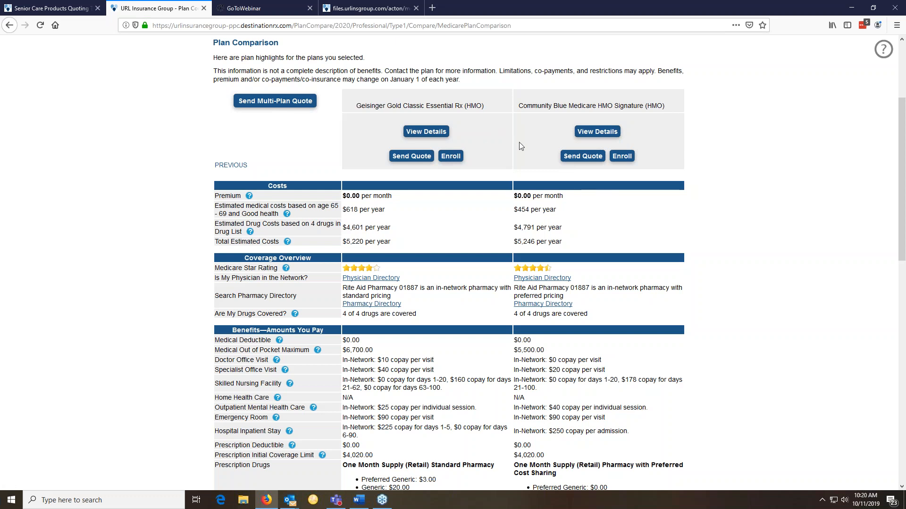
Send the beneficiary a prefilled Multi-Plan Quick Quote for both plans and dismiss the confirmation
left_click(266, 109)
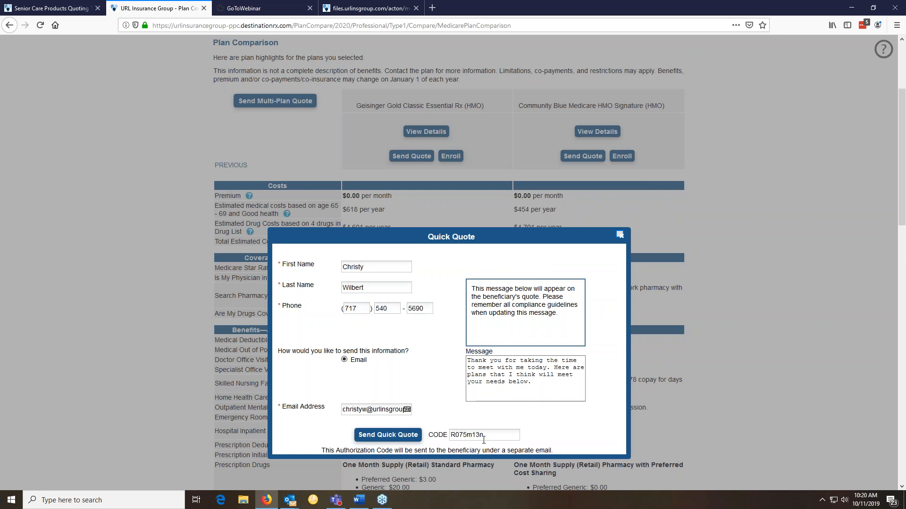
left_click(397, 435)
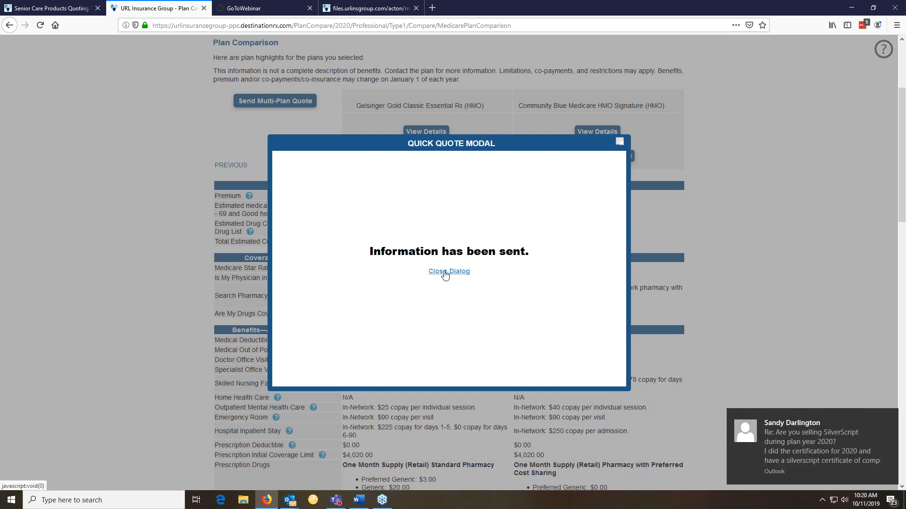
left_click(448, 271)
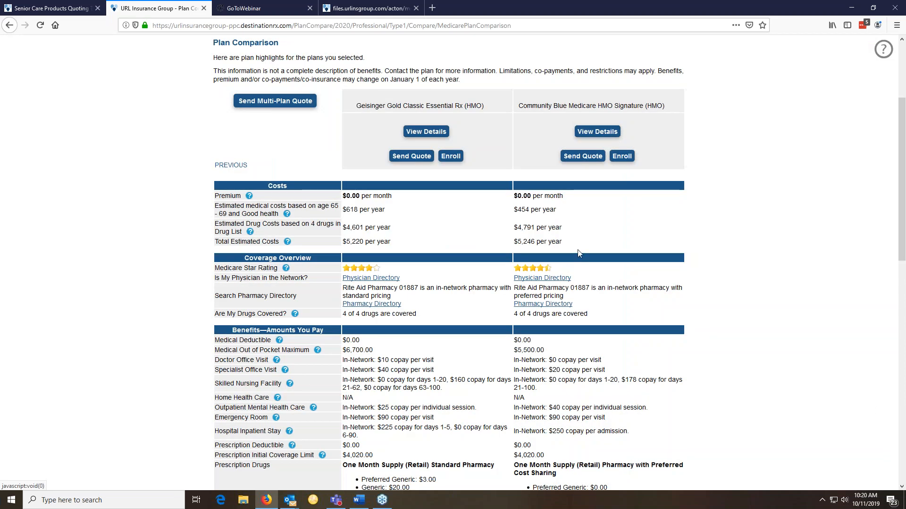
In Outlook, copy the authorization code from the access-code email, then close that email
key("alt+Tab")
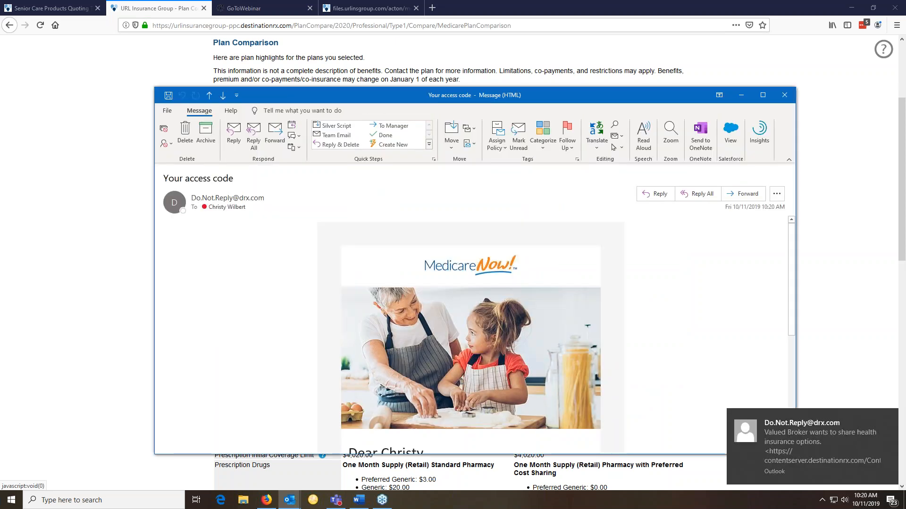
scroll(388, 265, "down", 4)
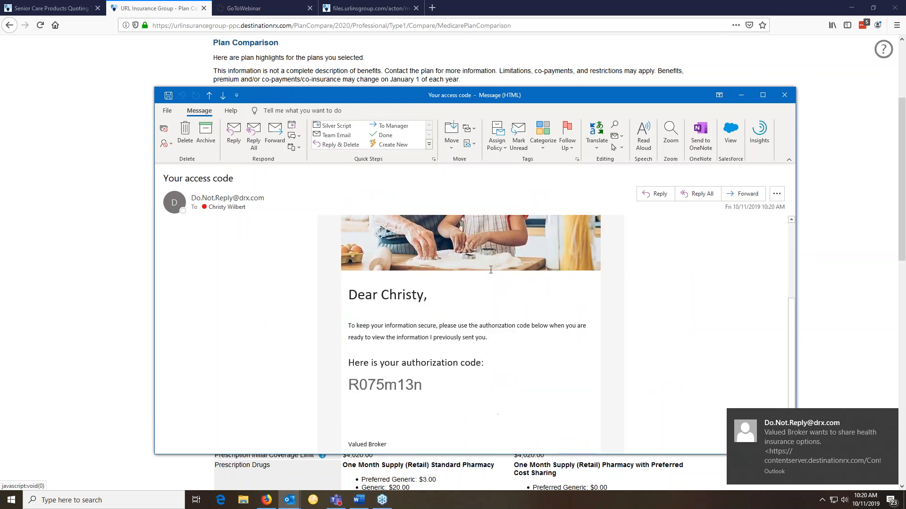
double_click(368, 377)
right_click(346, 383)
left_click(380, 397)
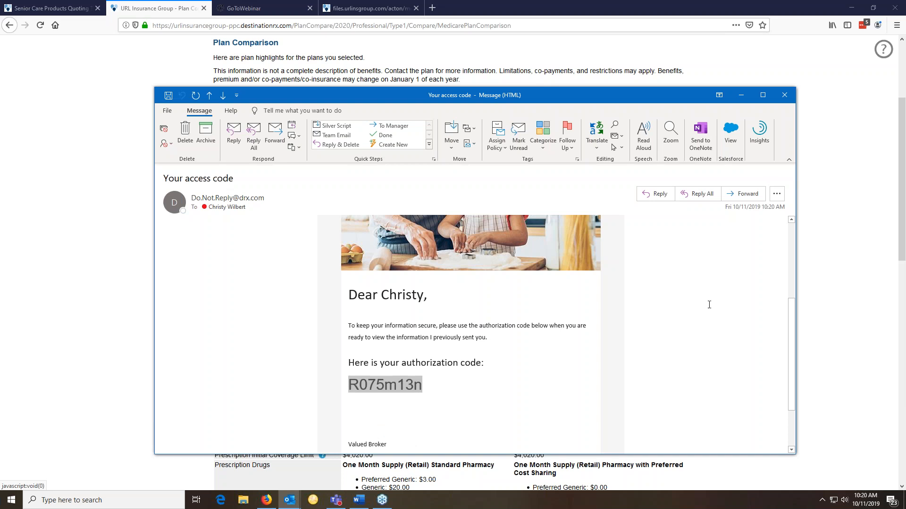
left_click(783, 94)
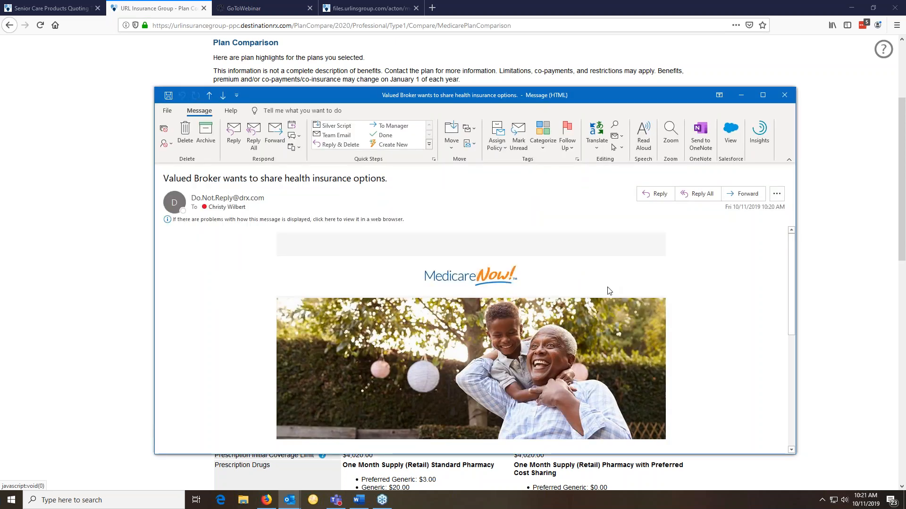
Open the broker's quote in the browser from the quote email
scroll(608, 291, "down", 3)
scroll(606, 285, "down", 3)
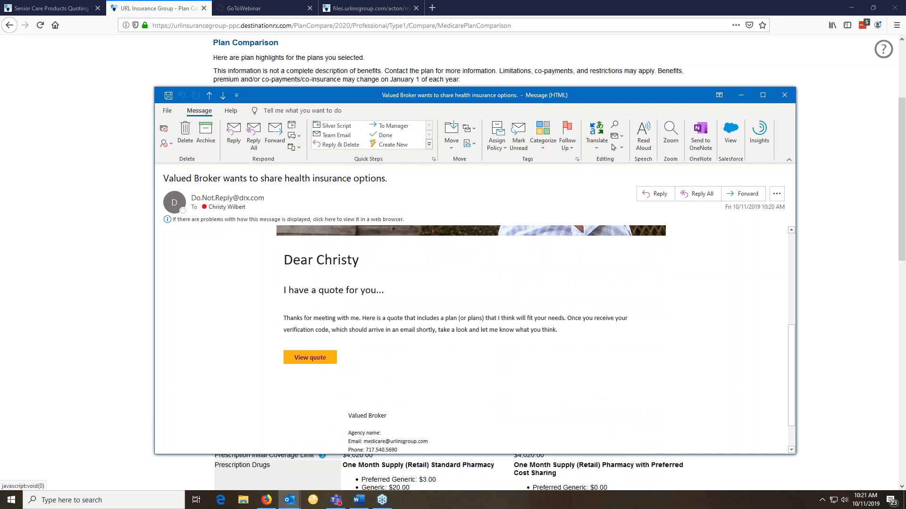
left_click(309, 358)
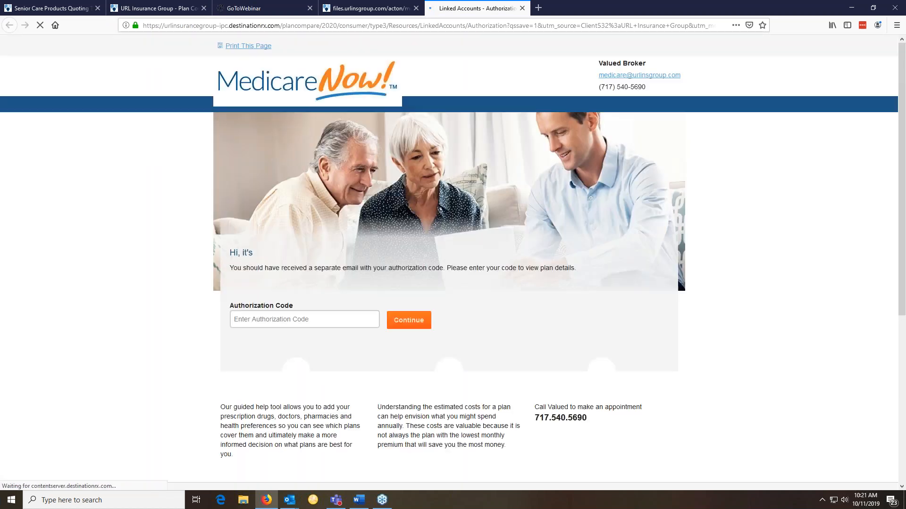
Paste the copied authorization code into the Authorization Code field and submit it
left_click(299, 320)
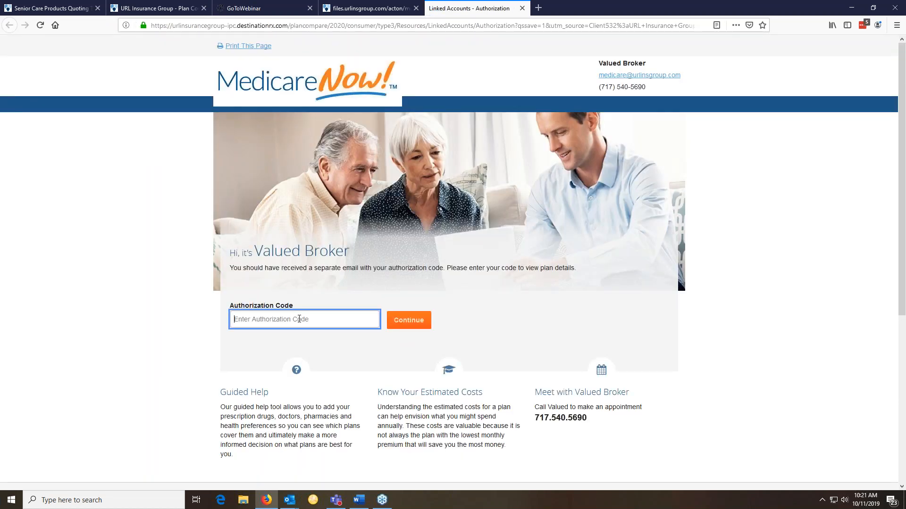
key("ctrl+v")
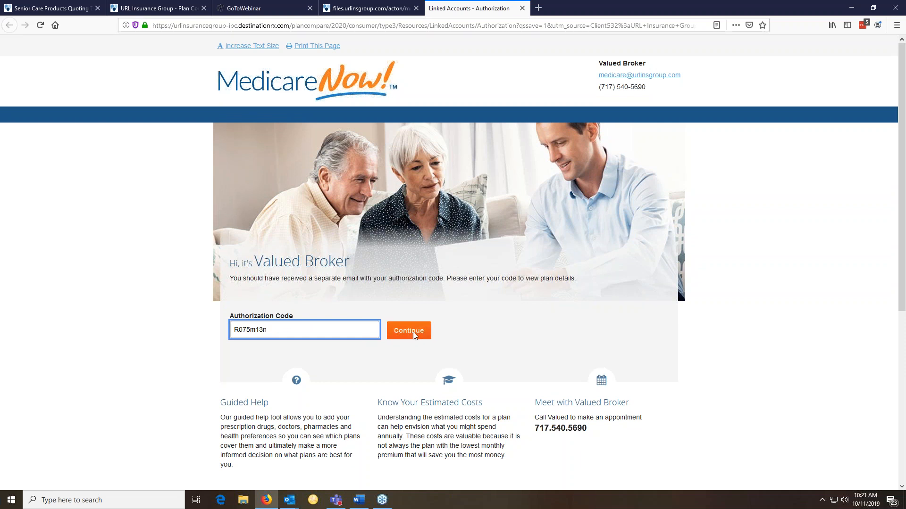
left_click(414, 332)
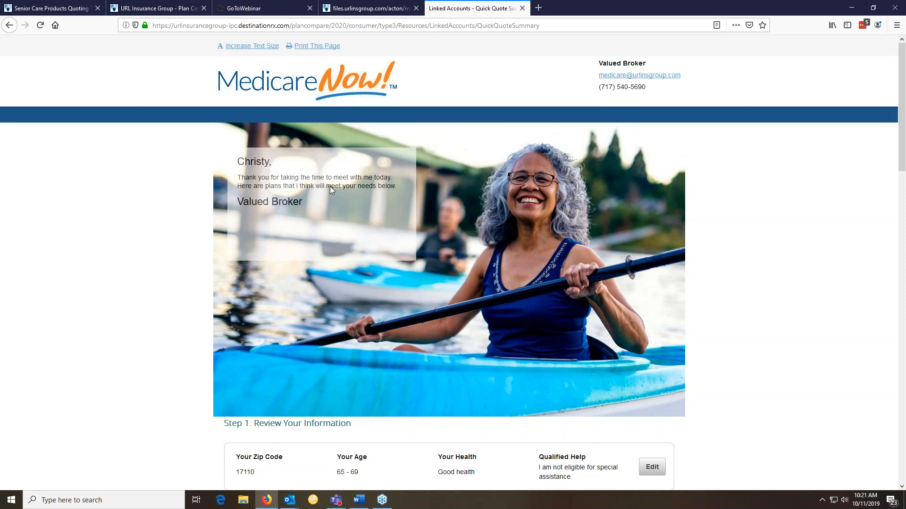
Review the Quick Quote summary showing both plans at $0/month, then close that tab
scroll(330, 186, "down", 5)
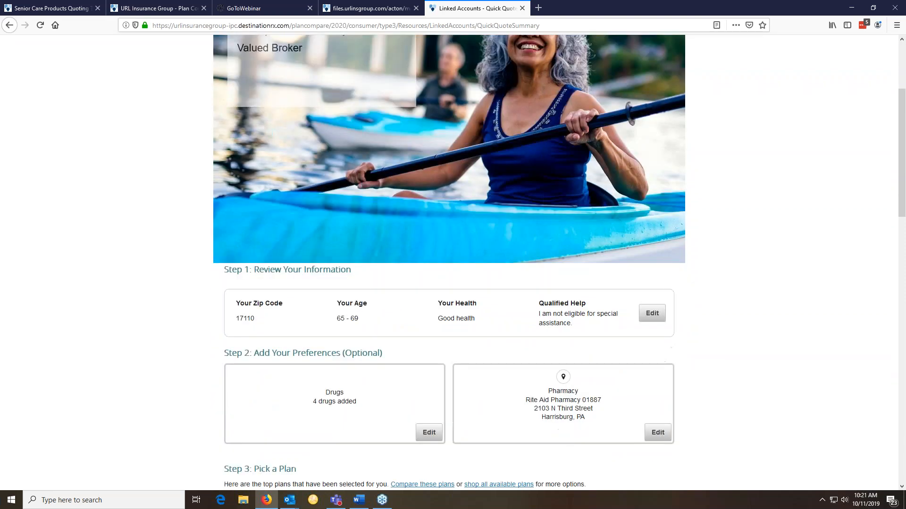
scroll(349, 278, "down", 1)
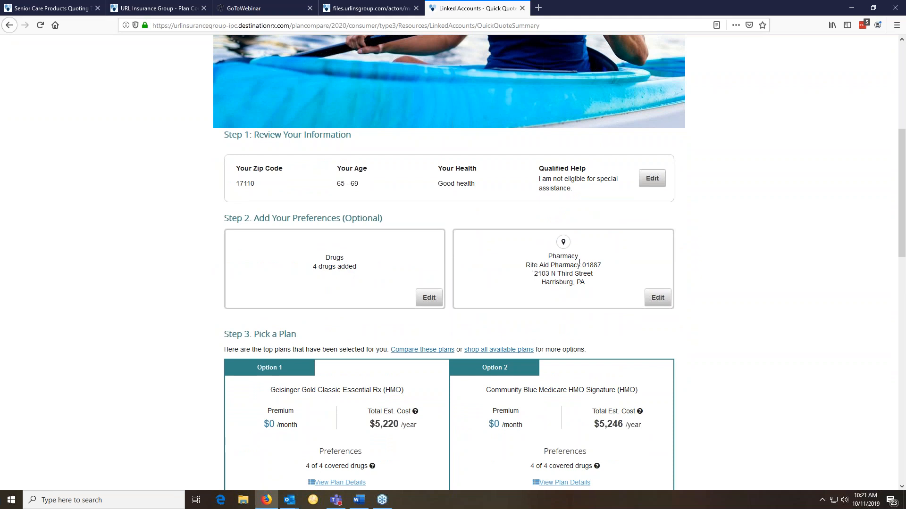
scroll(579, 262, "down", 4)
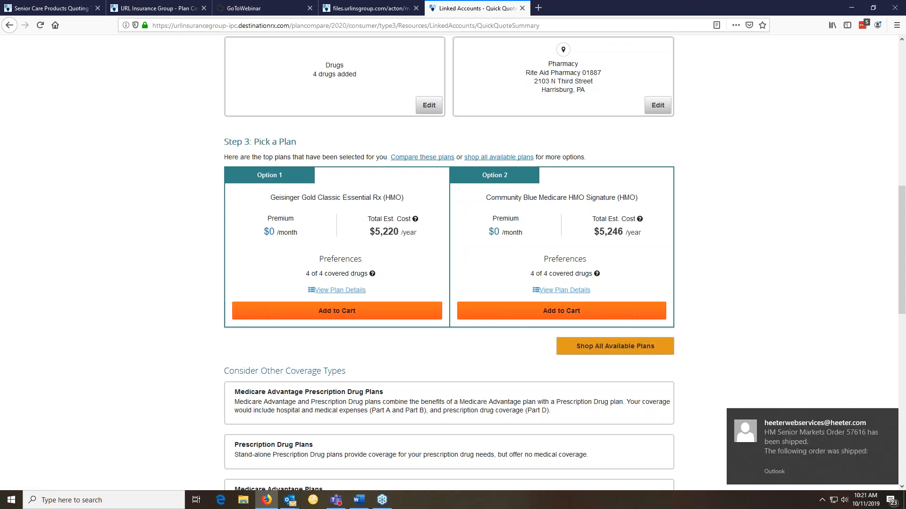
scroll(449, 262, "up", 5)
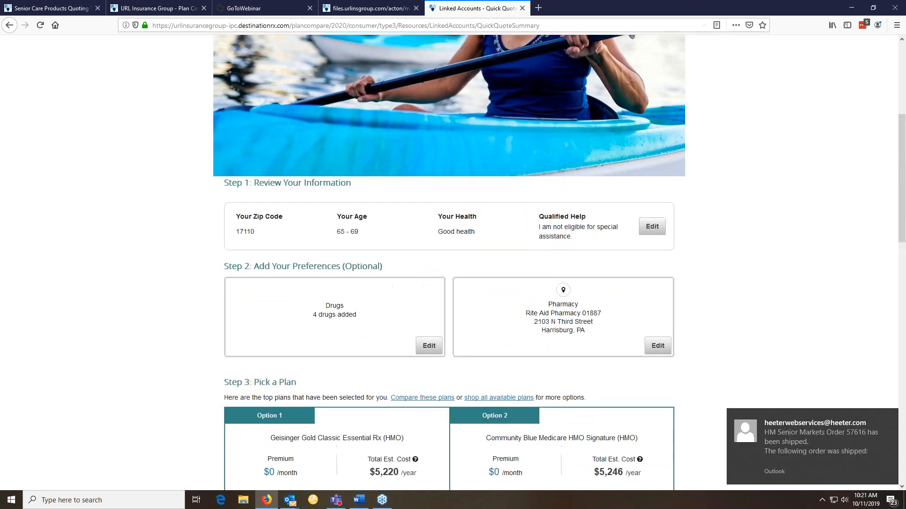
left_click(522, 9)
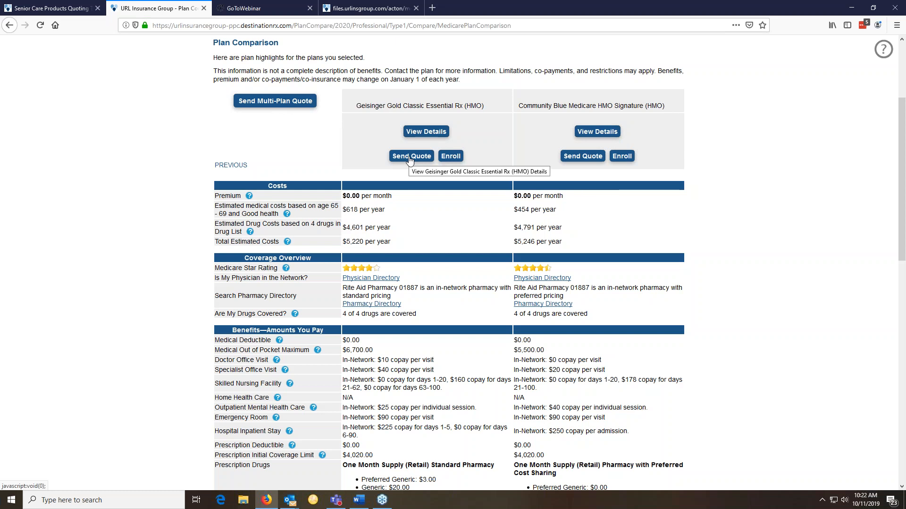
left_click(514, 243)
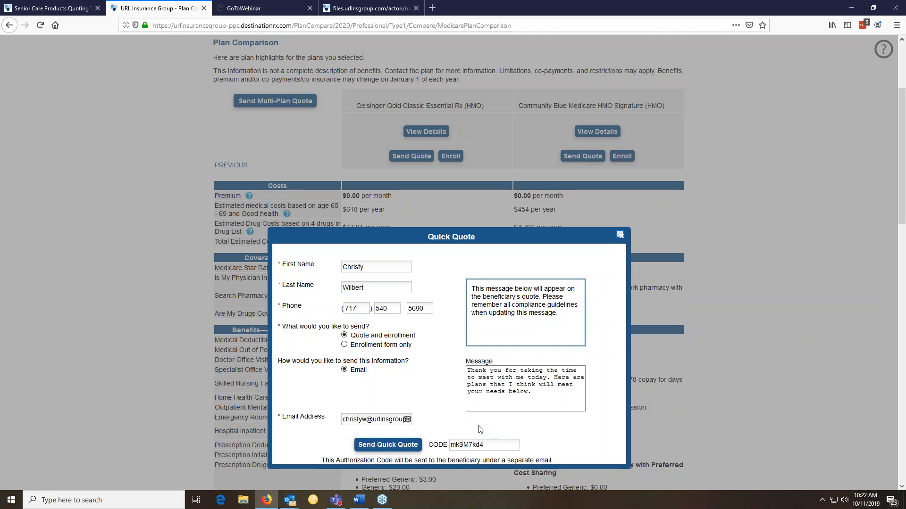
left_click(620, 235)
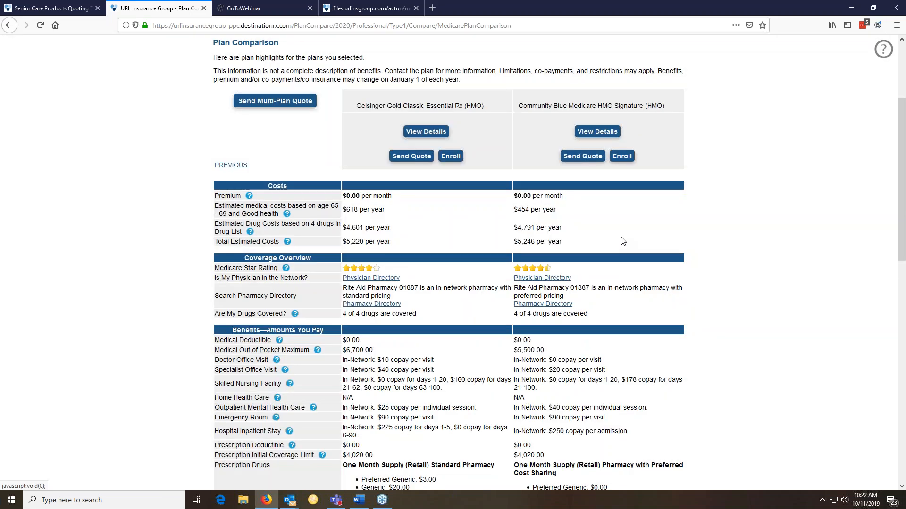
scroll(621, 241, "down", 4)
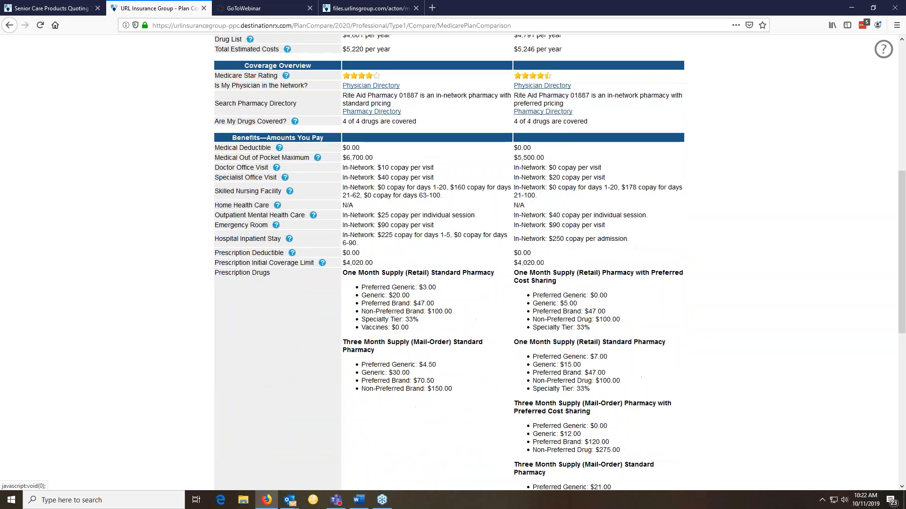
key("alt+Tab")
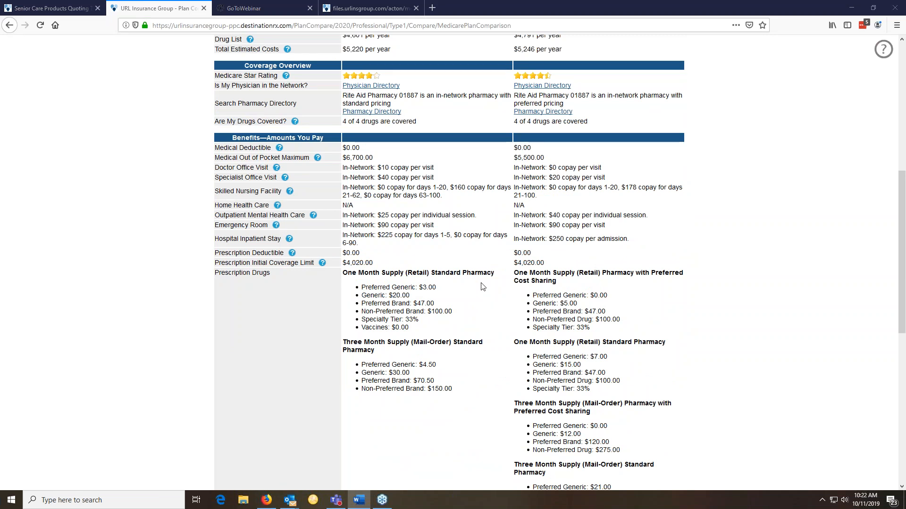
scroll(482, 286, "up", 7)
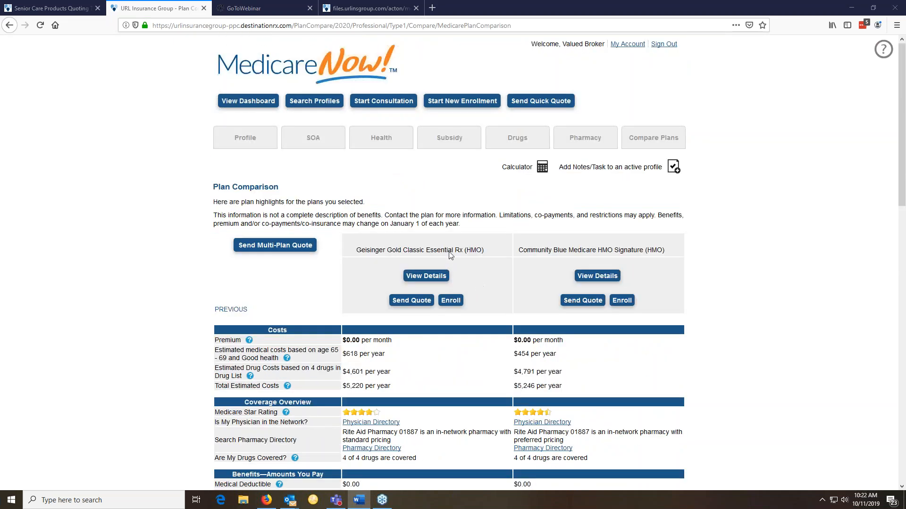
Show the 13 stand-alone Prescription Drug Plans, led by Mutual of Omaha Rx Value at $5,027
left_click(651, 141)
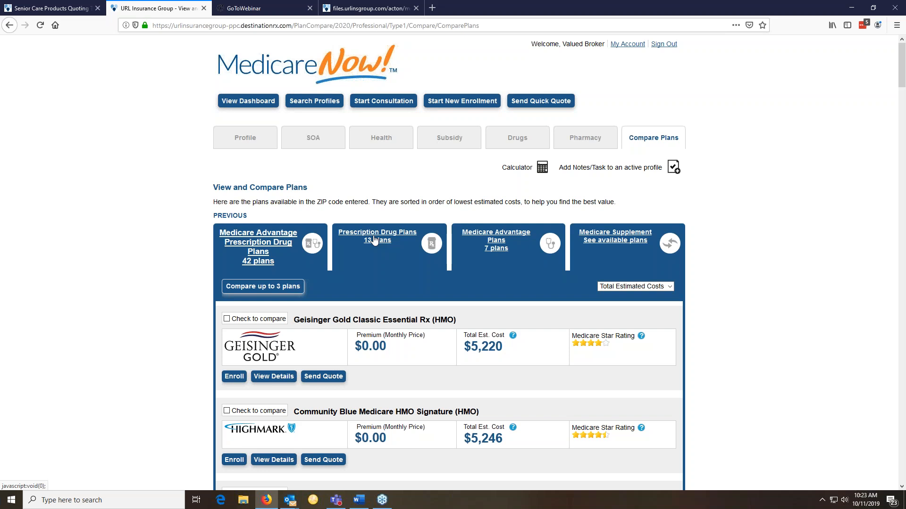
left_click(375, 241)
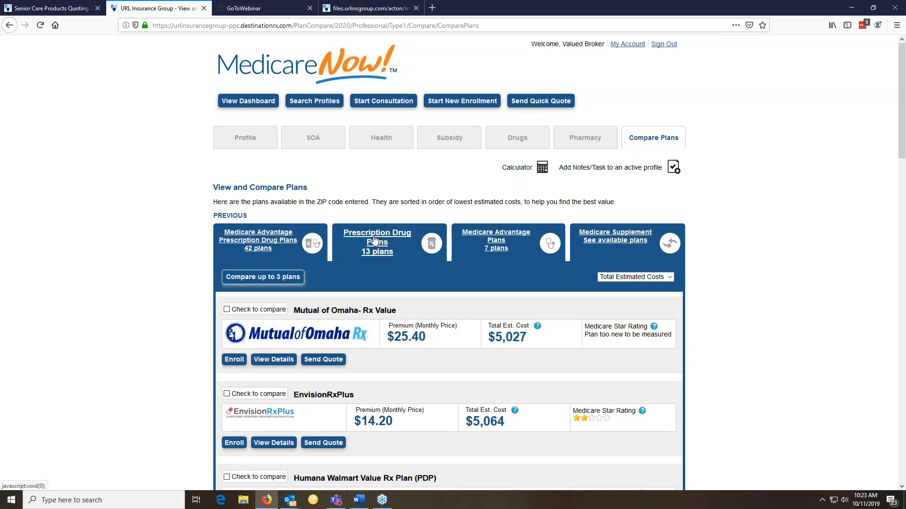
scroll(375, 240, "down", 1)
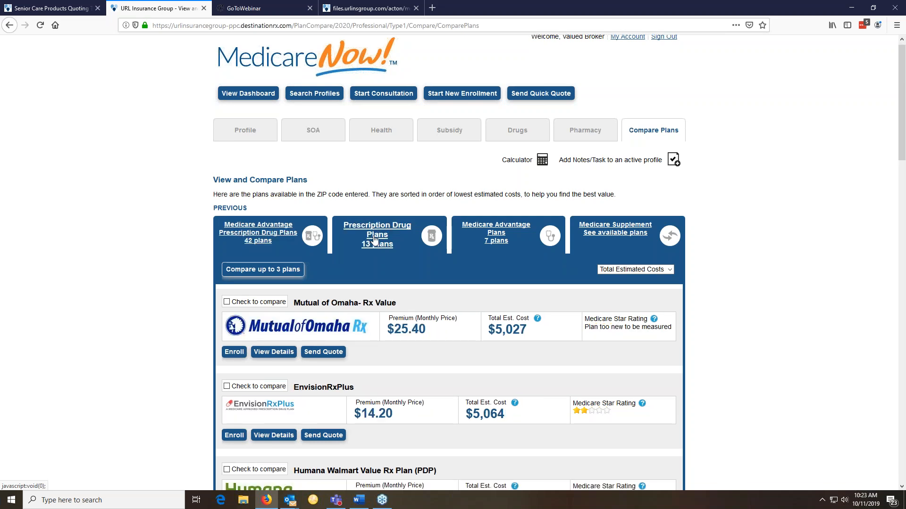
scroll(374, 240, "down", 1)
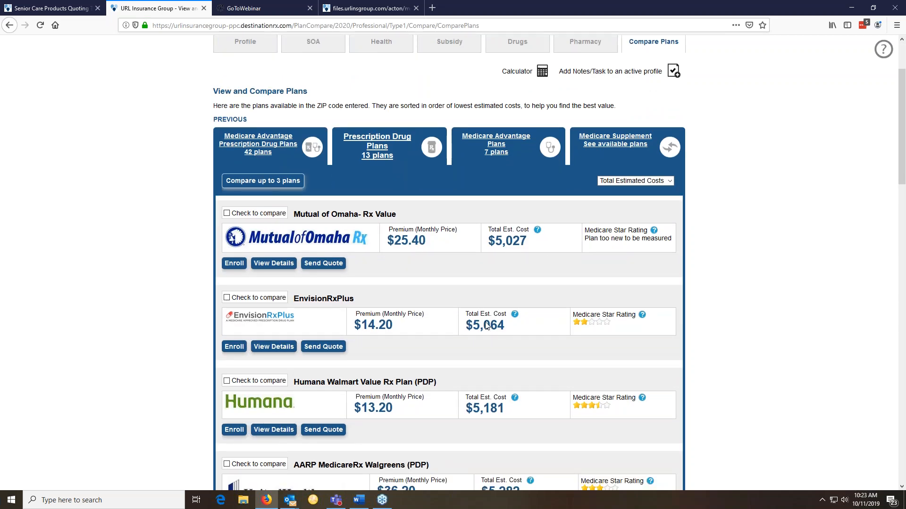
scroll(496, 350, "down", 1)
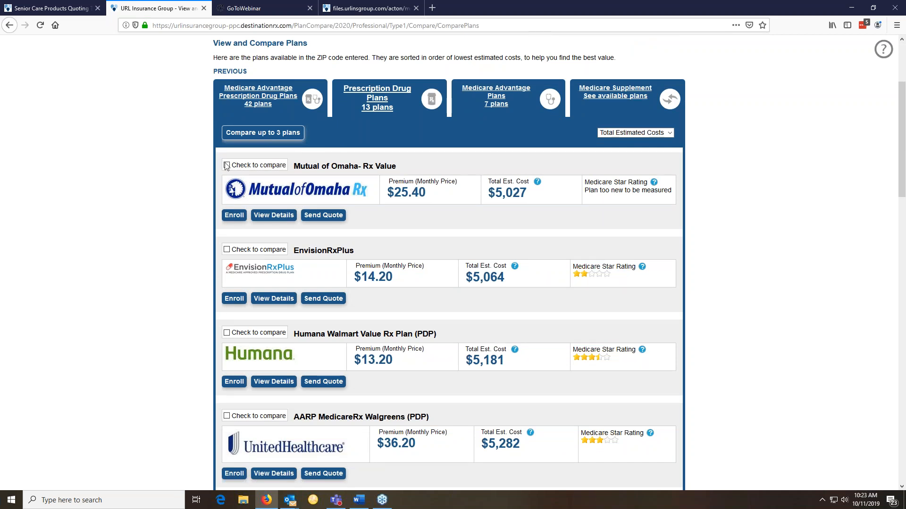
Review Mutual of Omaha Rx Value's Plan Details: $25.40 monthly premium and $435 deductible
left_click(270, 217)
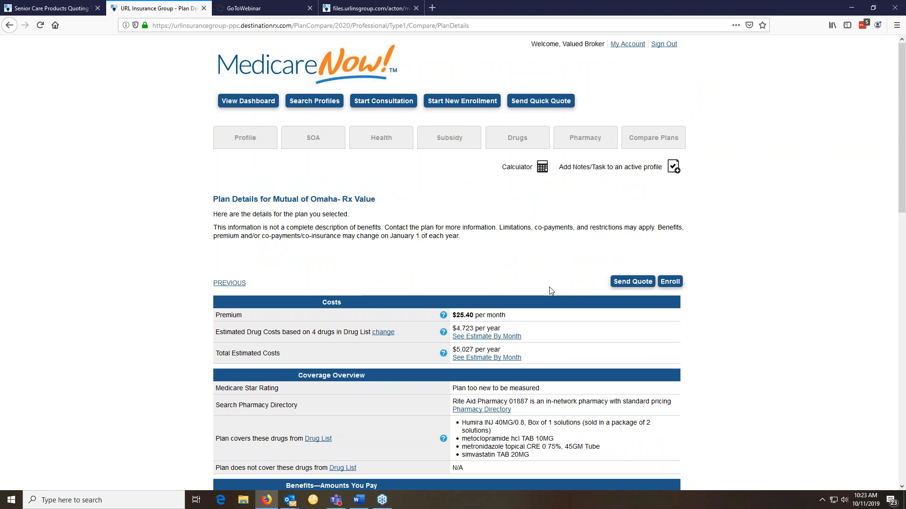
scroll(551, 291, "down", 3)
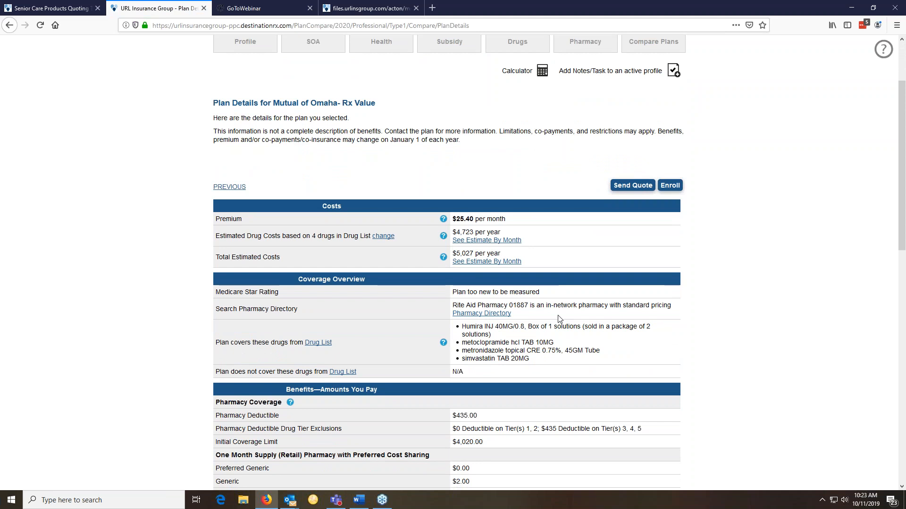
scroll(559, 320, "down", 3)
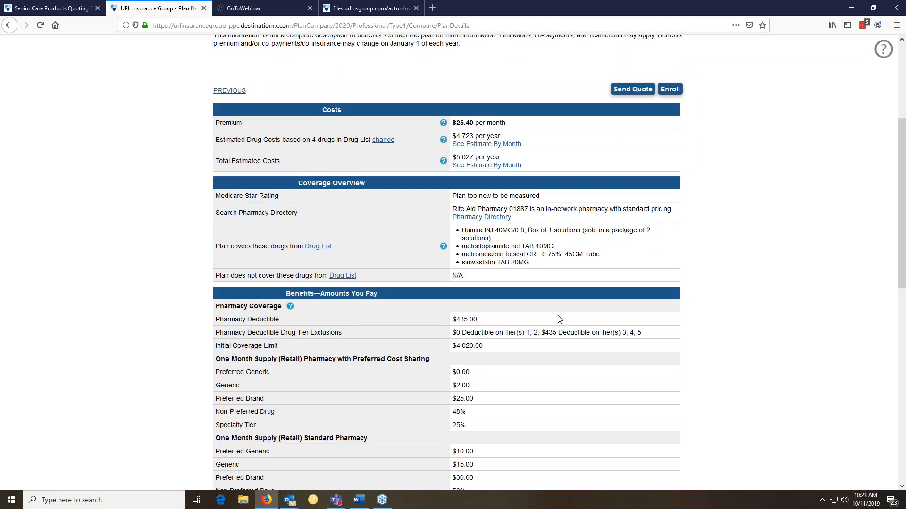
scroll(559, 320, "down", 3)
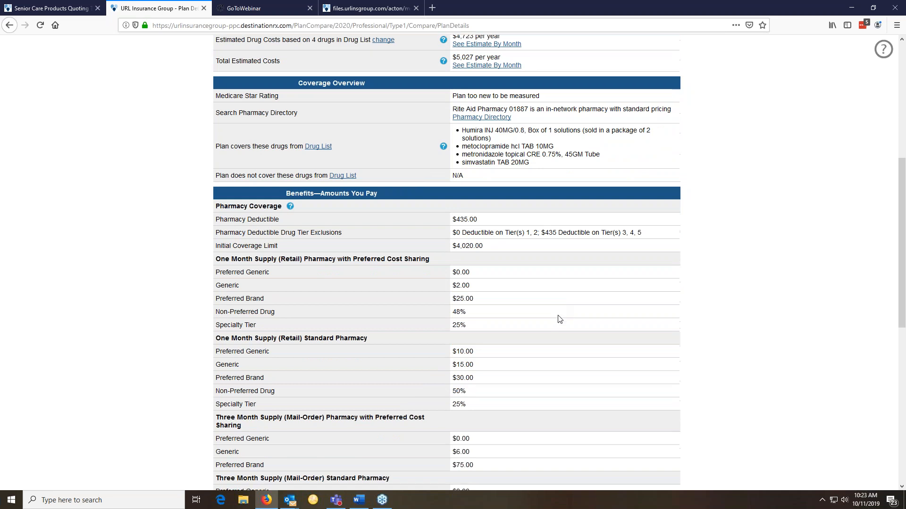
scroll(559, 319, "down", 2)
scroll(559, 320, "down", 3)
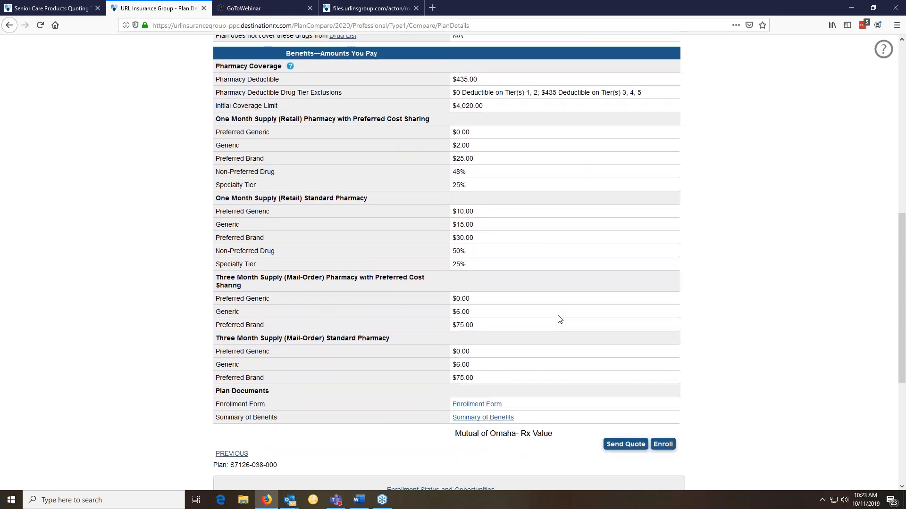
scroll(559, 319, "up", 5)
scroll(559, 320, "up", 1)
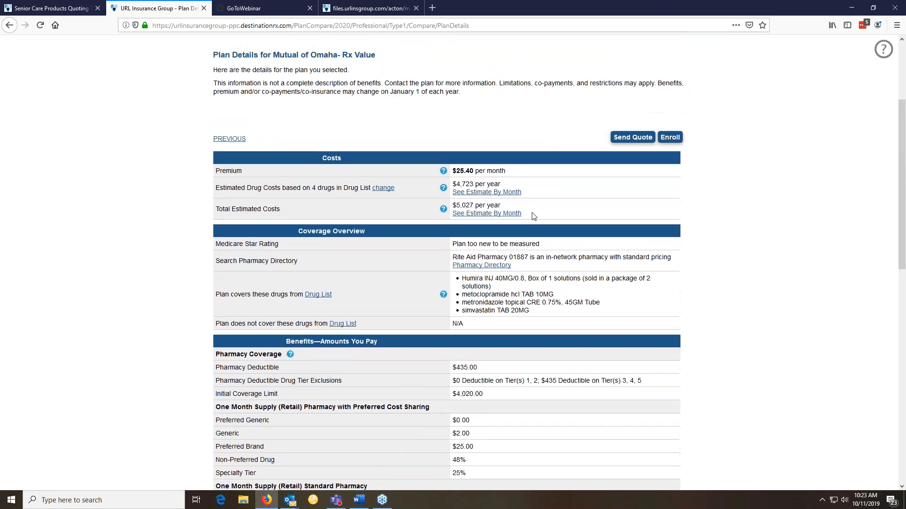
left_click(499, 196)
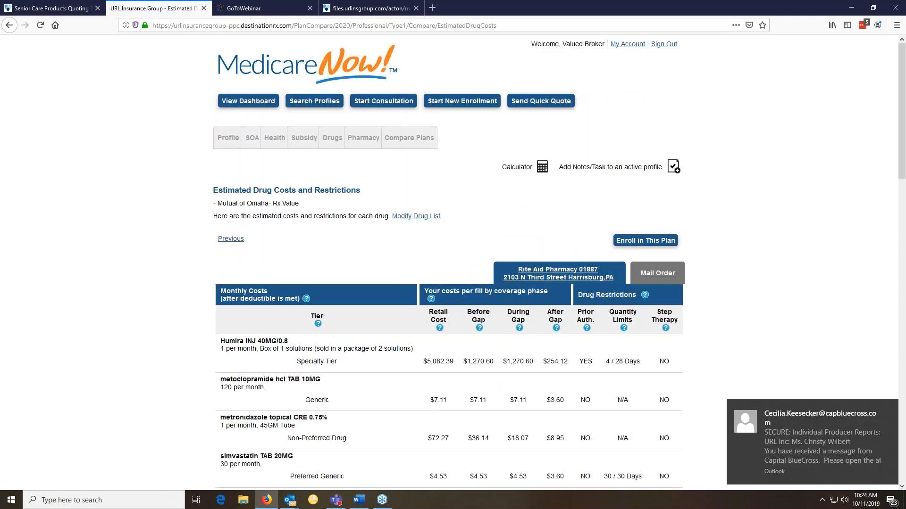
scroll(449, 283, "down", 2)
scroll(439, 194, "down", 3)
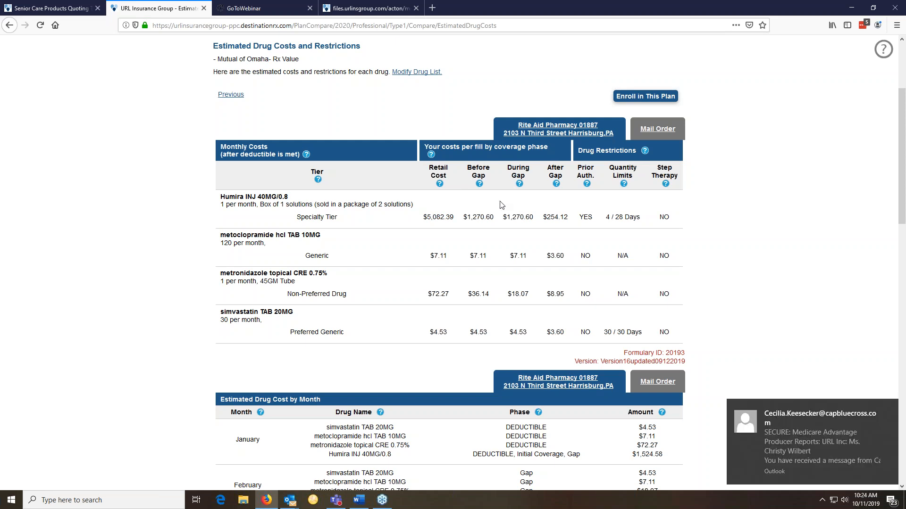
scroll(501, 205, "down", 4)
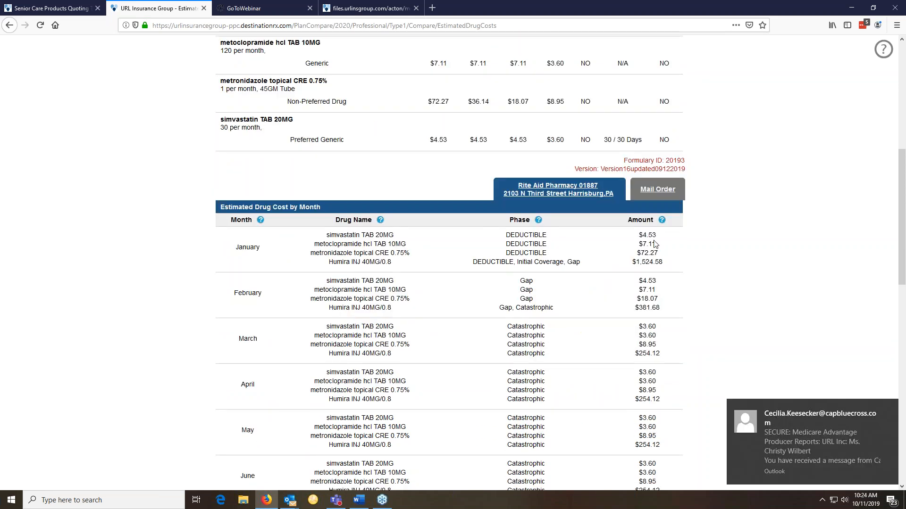
scroll(655, 273, "down", 1)
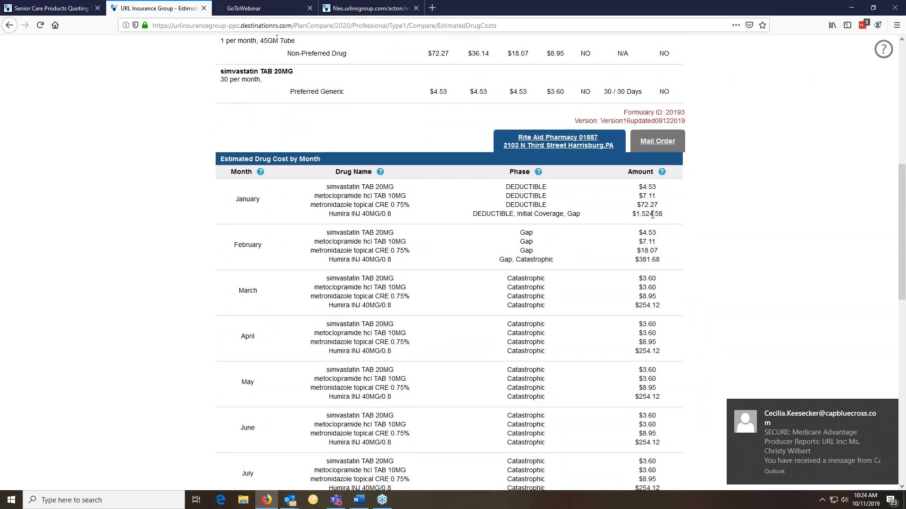
scroll(649, 272, "down", 3)
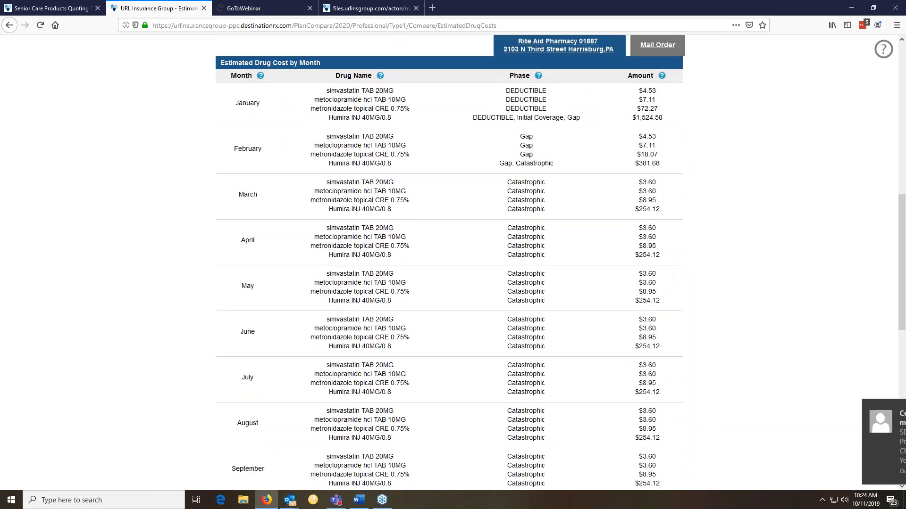
scroll(561, 262, "down", 5)
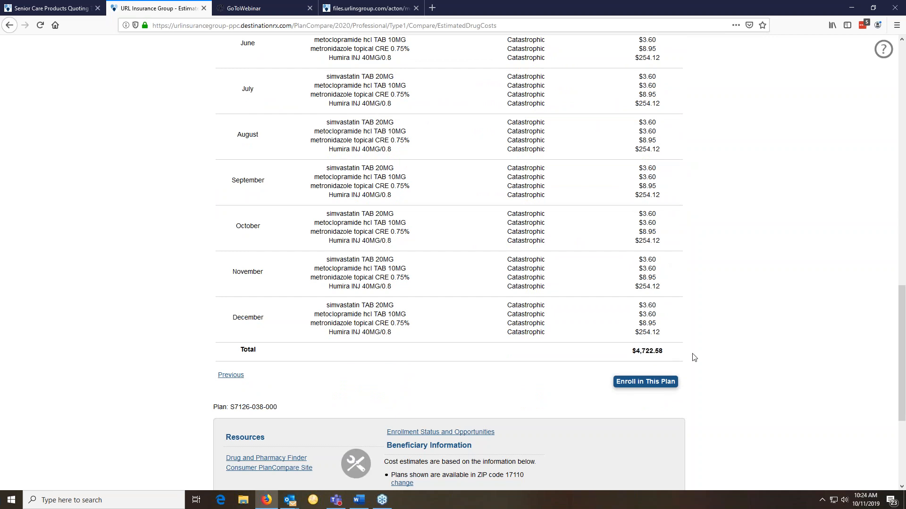
scroll(694, 354, "up", 3)
scroll(694, 355, "up", 4)
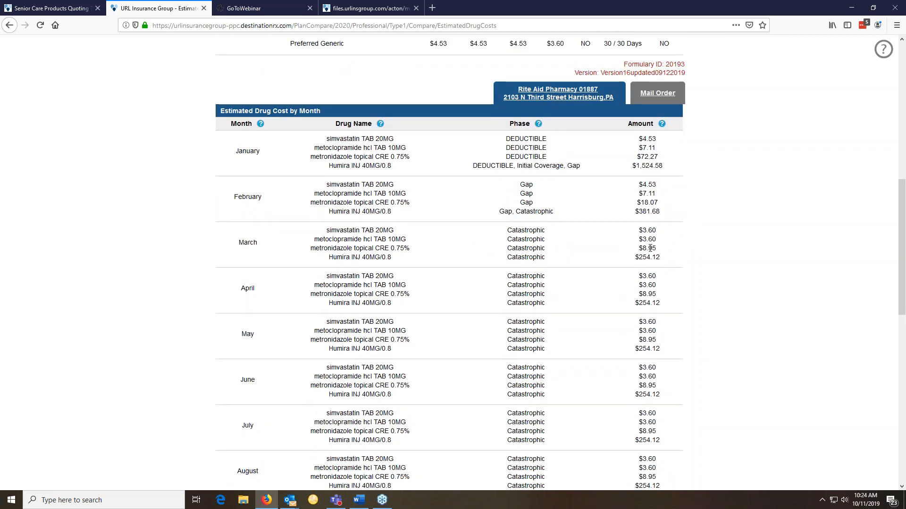
scroll(650, 249, "up", 5)
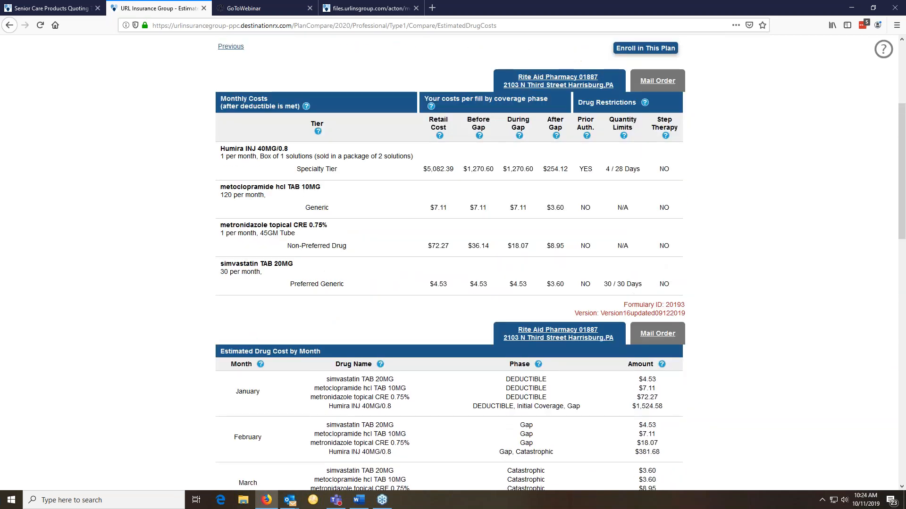
scroll(450, 262, "up", 1)
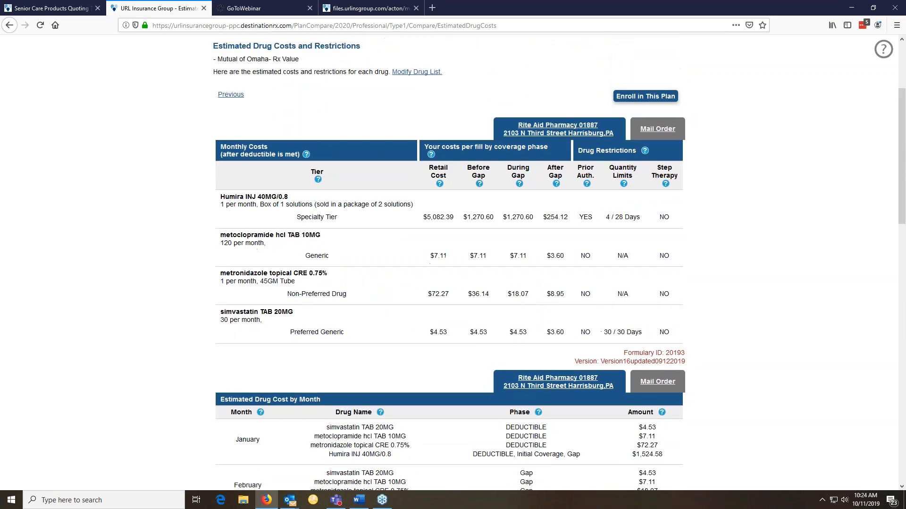
scroll(450, 263, "up", 2)
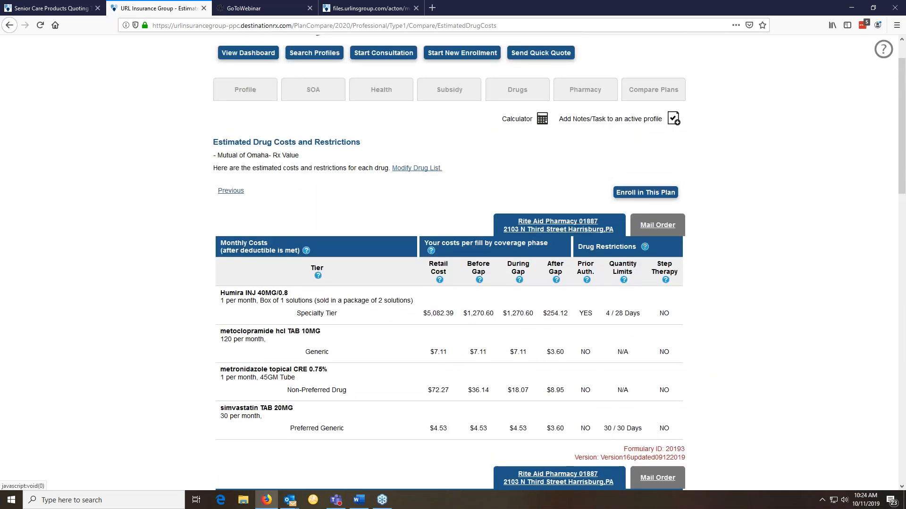
scroll(542, 264, "up", 1)
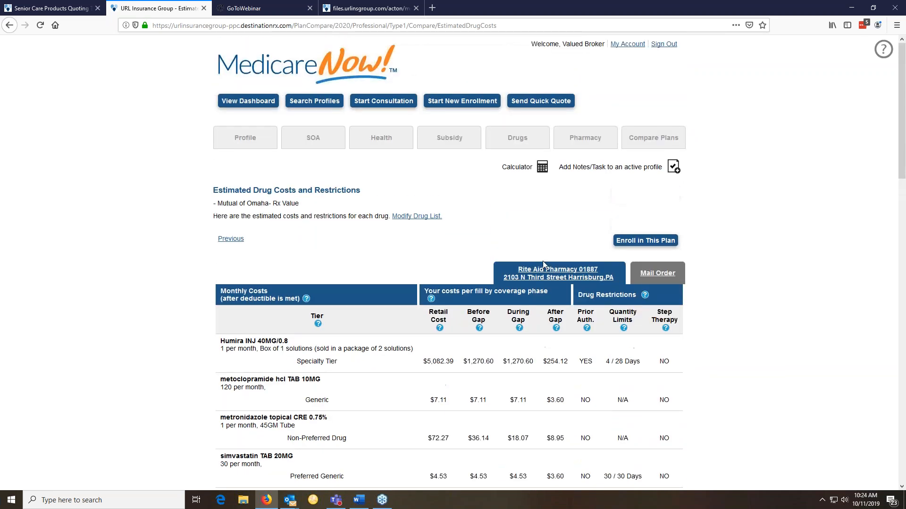
Return to the Compare Plans list of 13 Prescription Drug Plans
left_click(638, 146)
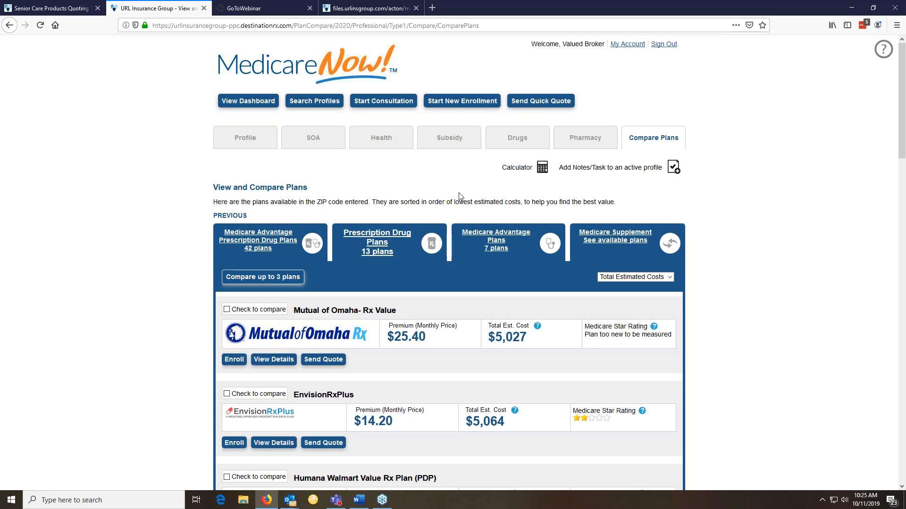
key("alt+Tab")
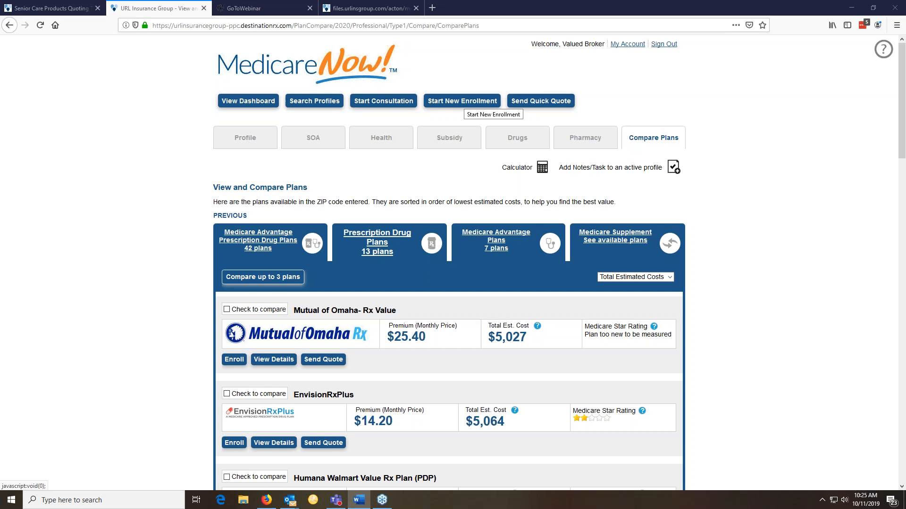
Start a new enrollment for ZIP 17110, then go to the blank View and Compare Plans page
left_click(462, 101)
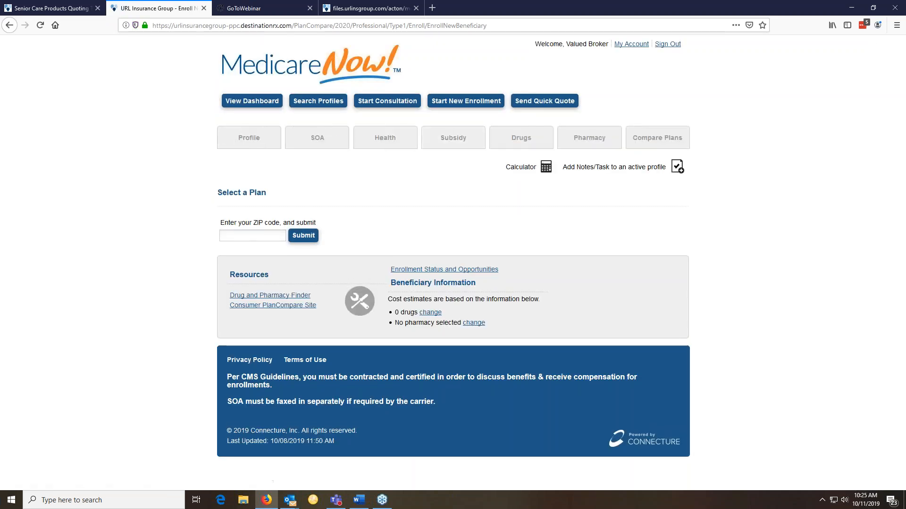
type("17110")
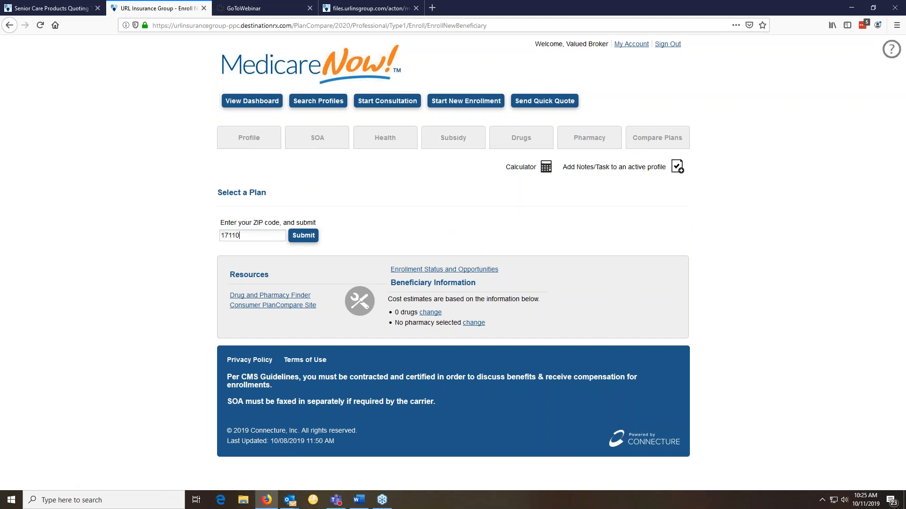
left_click(302, 235)
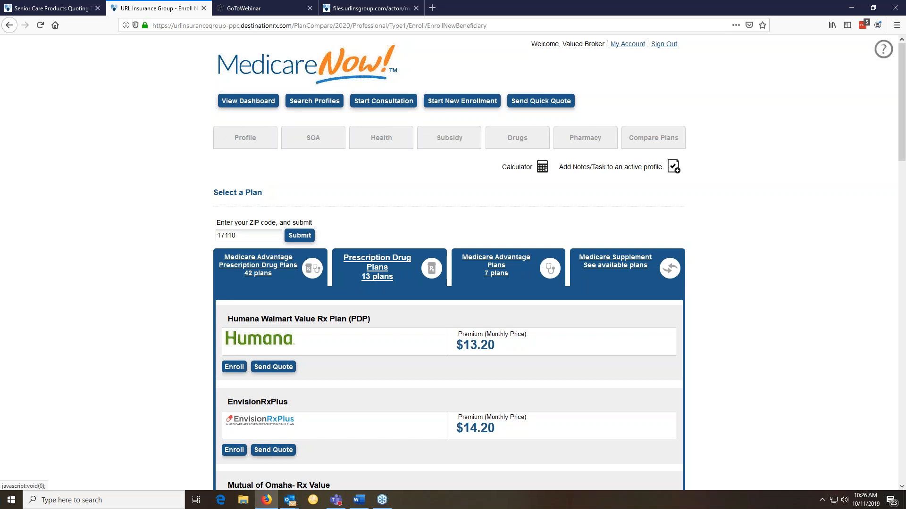
left_click(540, 101)
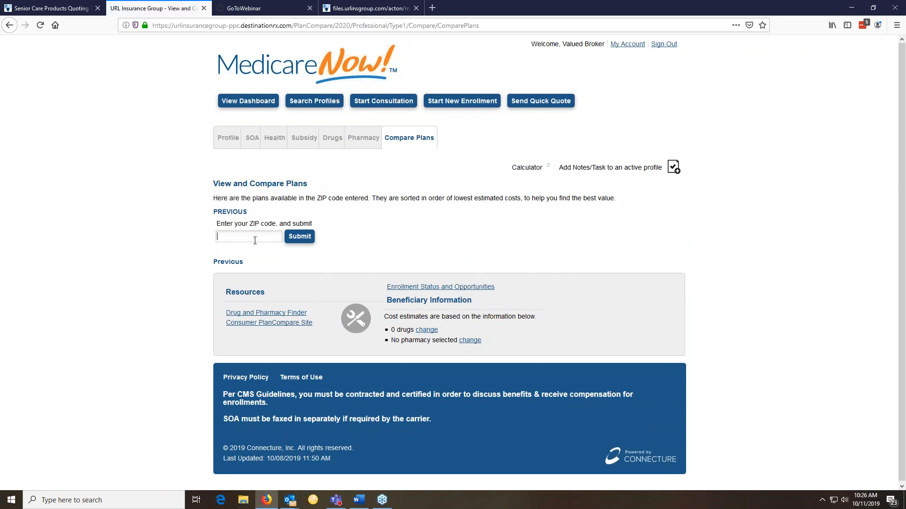
Enter ZIP 17110 to list 13 drug plans, led by Humana Walmart Value Rx at $158
type("17110")
left_click(300, 240)
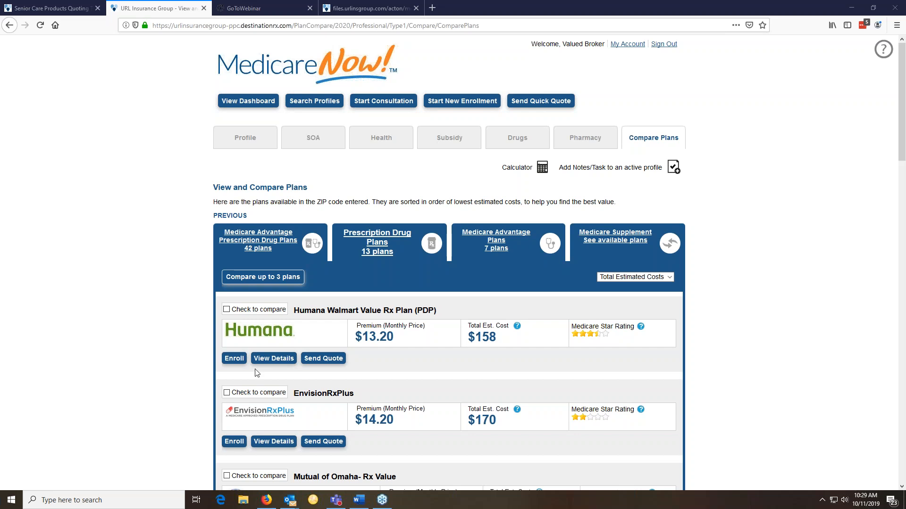
Begin enrolling in the Humana Walmart Value Rx Plan and dismiss the enrollment date notice
left_click(532, 364)
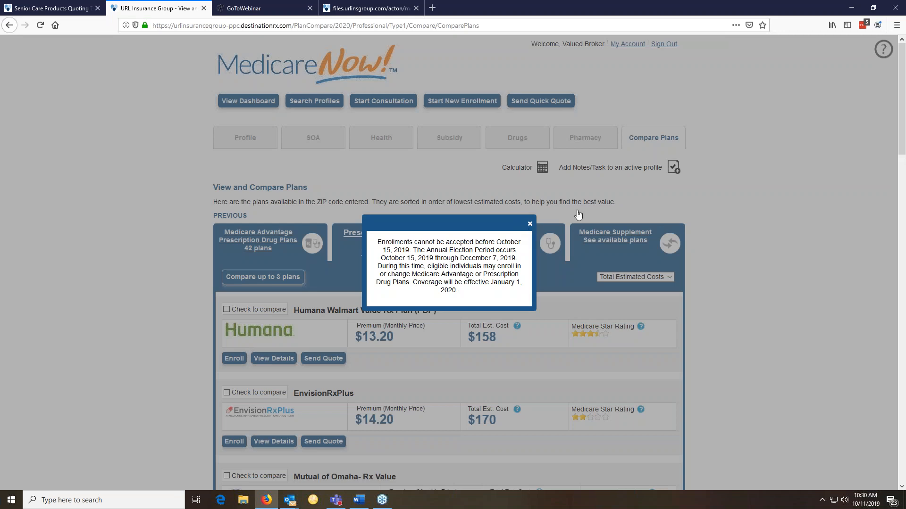
left_click(867, 248)
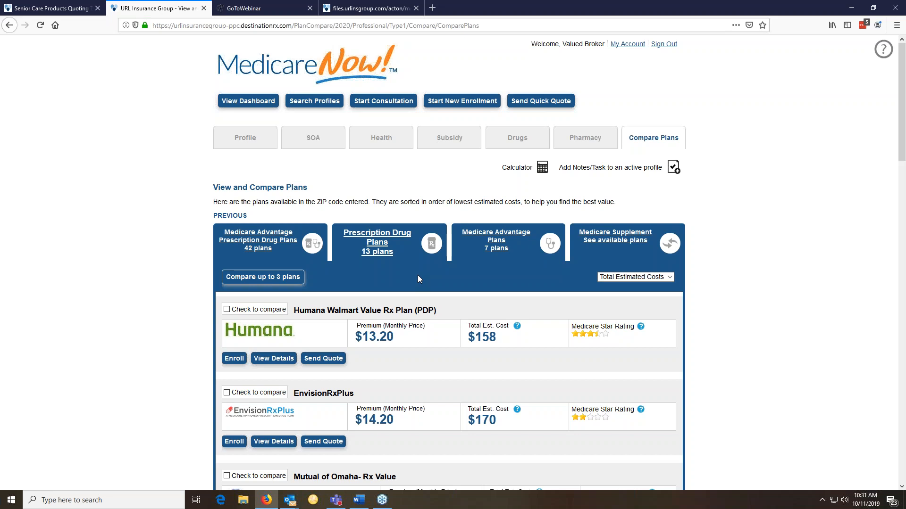
scroll(417, 279, "down", 6)
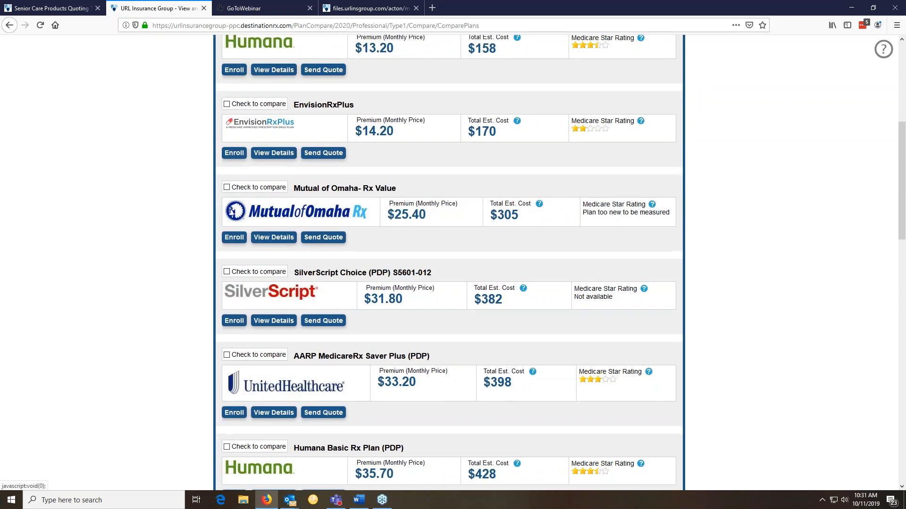
scroll(448, 264, "down", 7)
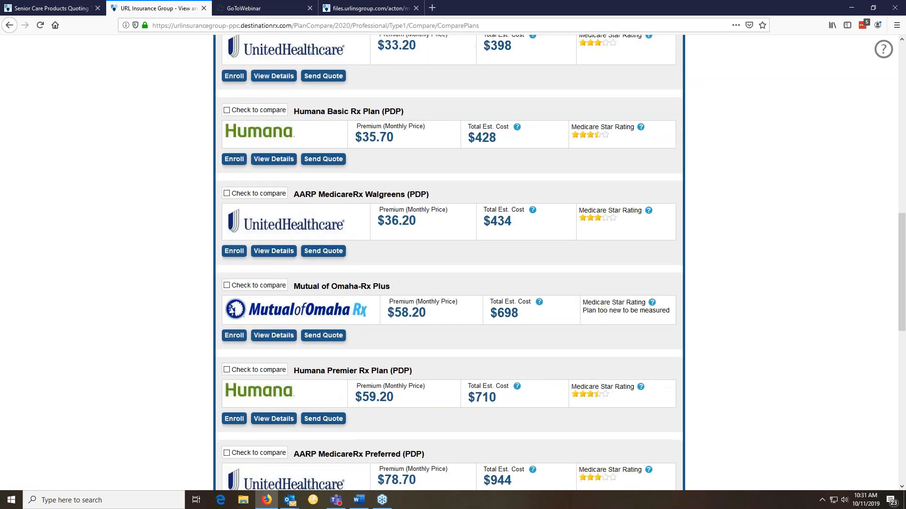
scroll(448, 265, "down", 7)
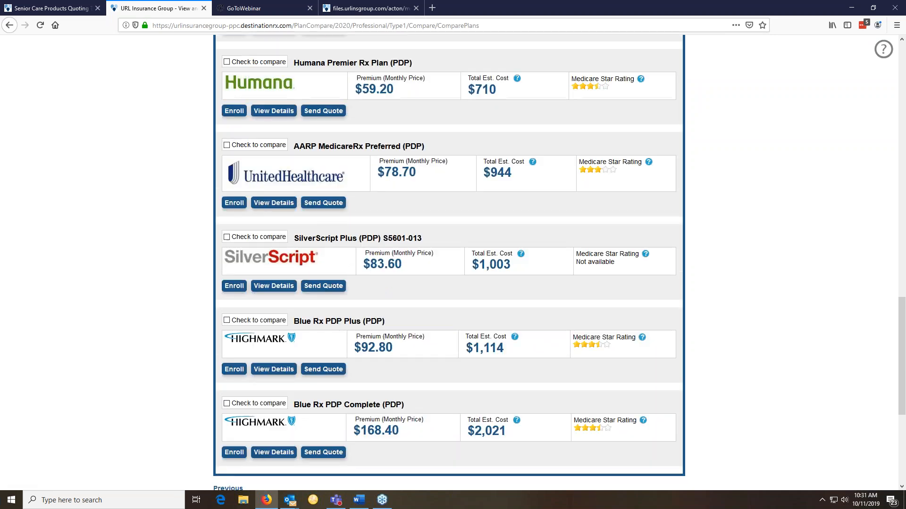
scroll(449, 264, "up", 10)
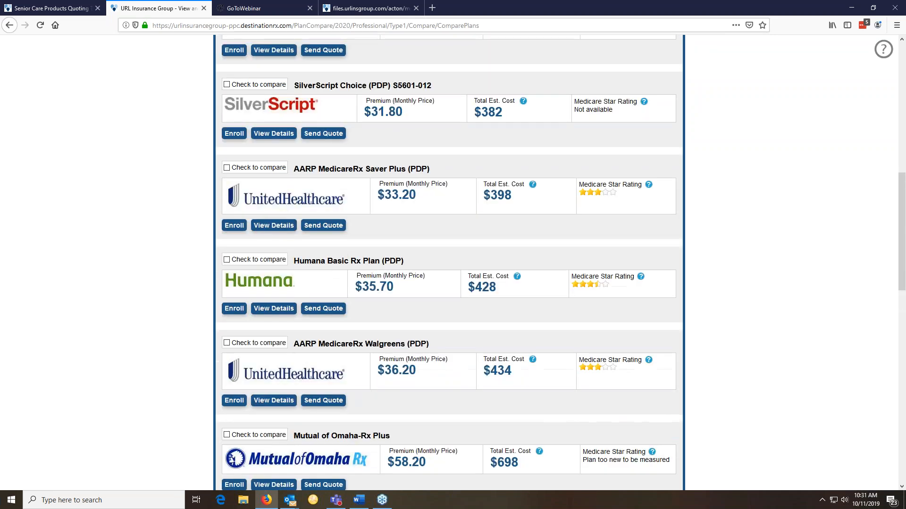
scroll(764, 292, "up", 1)
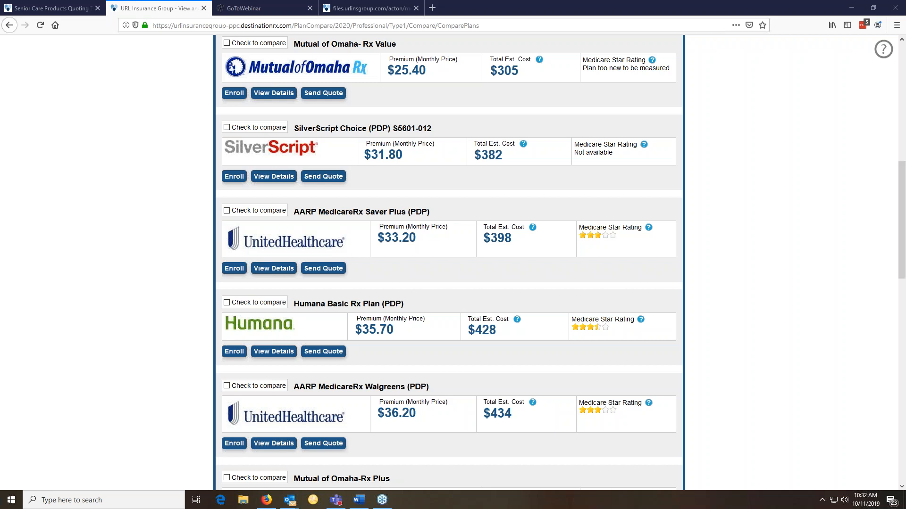
left_click(900, 123)
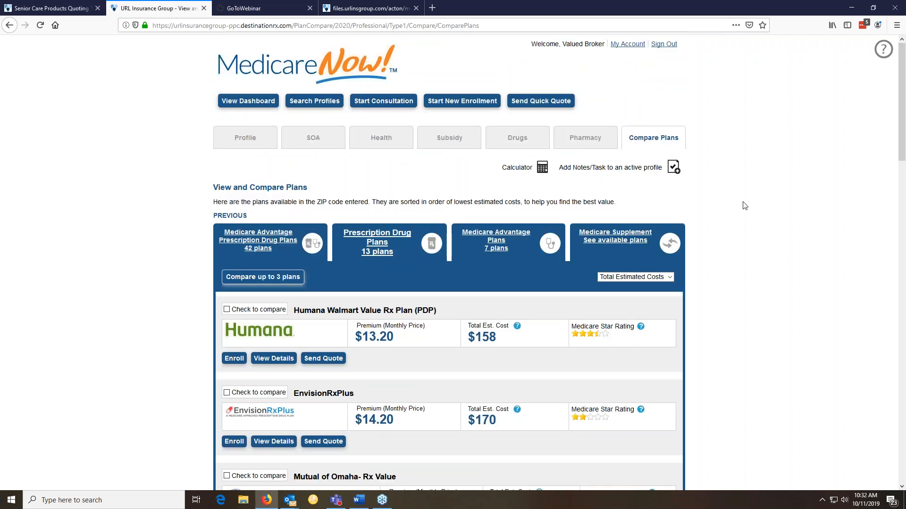